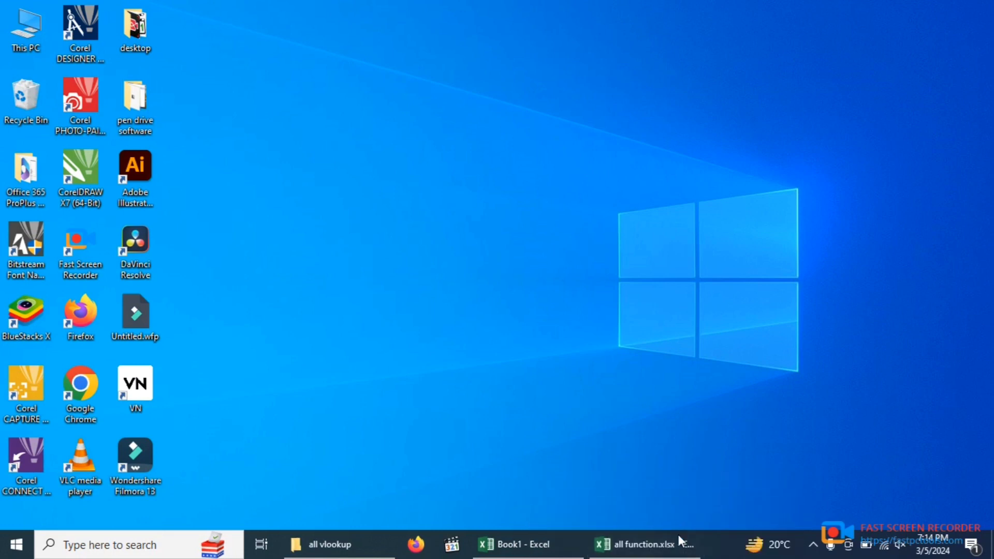
Switch from all function.xlsx to the Book1 workbook showing the Simple Vlookup sheet.
{"action": "left_click", "coordinate": [616, 544]}
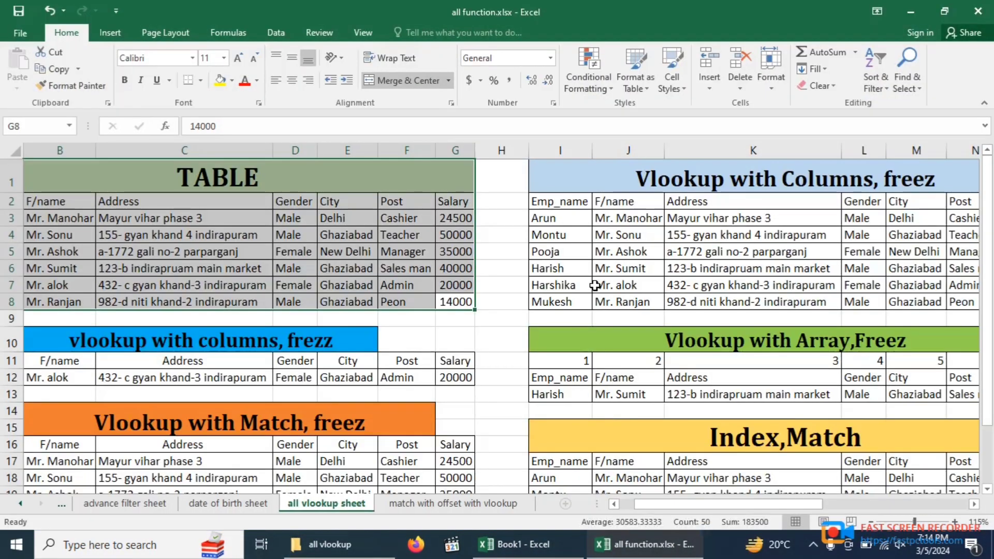
{"action": "left_click", "coordinate": [909, 10]}
{"action": "left_click", "coordinate": [539, 542]}
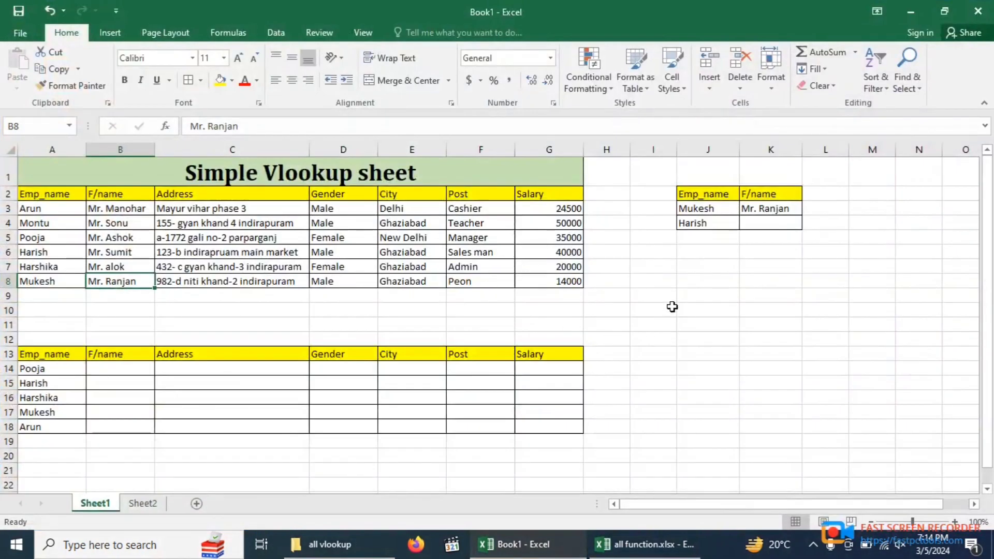
Enter the title 'simple vlookup with freeze sheet' in cell A12.
{"action": "left_click_drag", "start_coordinate": [58, 340], "coordinate": [538, 334]}
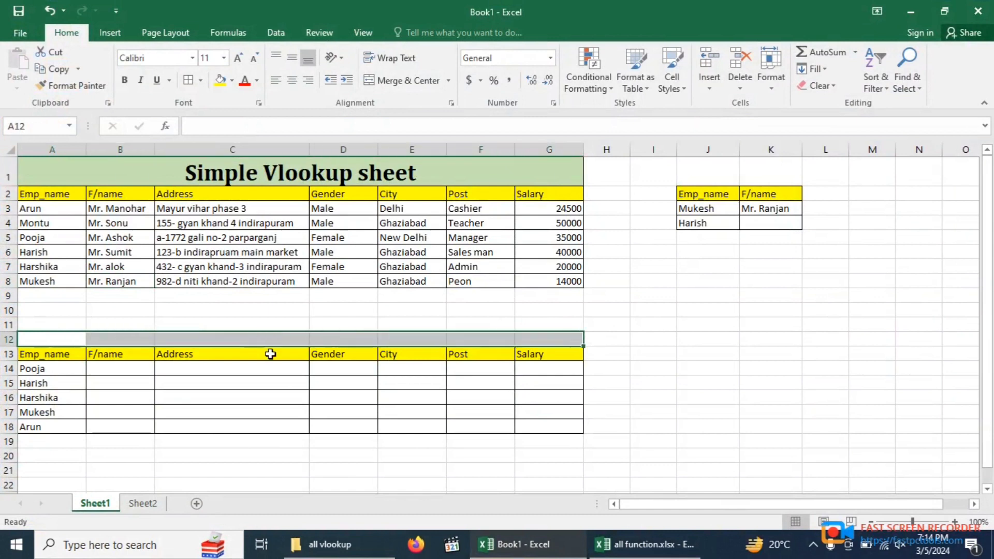
{"action": "scroll", "coordinate": [327, 276], "scroll_direction": "down", "scroll_amount": 1, "text": "ctrl"}
{"action": "scroll", "coordinate": [327, 279], "scroll_direction": "up", "scroll_amount": 2, "text": "ctrl"}
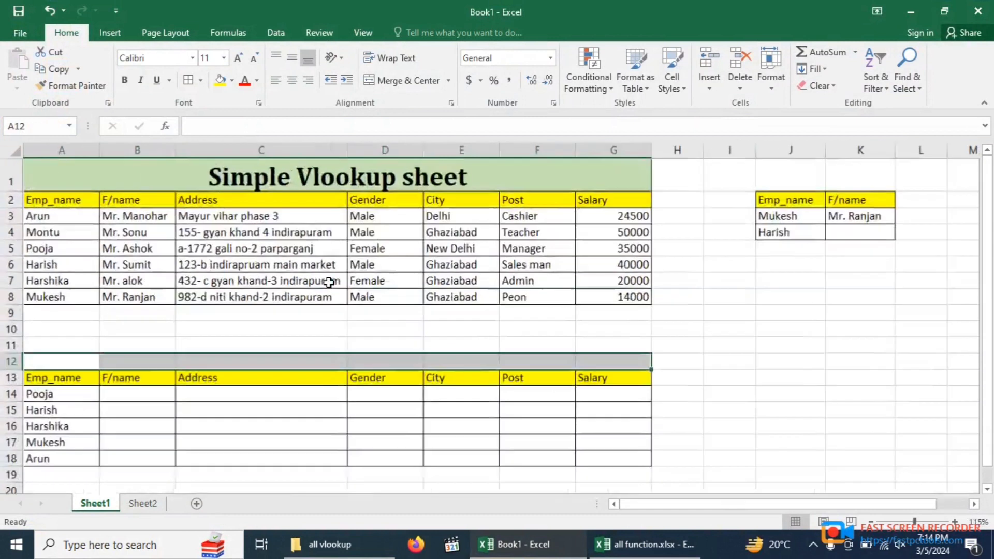
{"action": "left_click", "coordinate": [90, 368]}
{"action": "left_click", "coordinate": [91, 367]}
{"action": "type", "text": "simpl"}
{"action": "type", "text": "up with freez"}
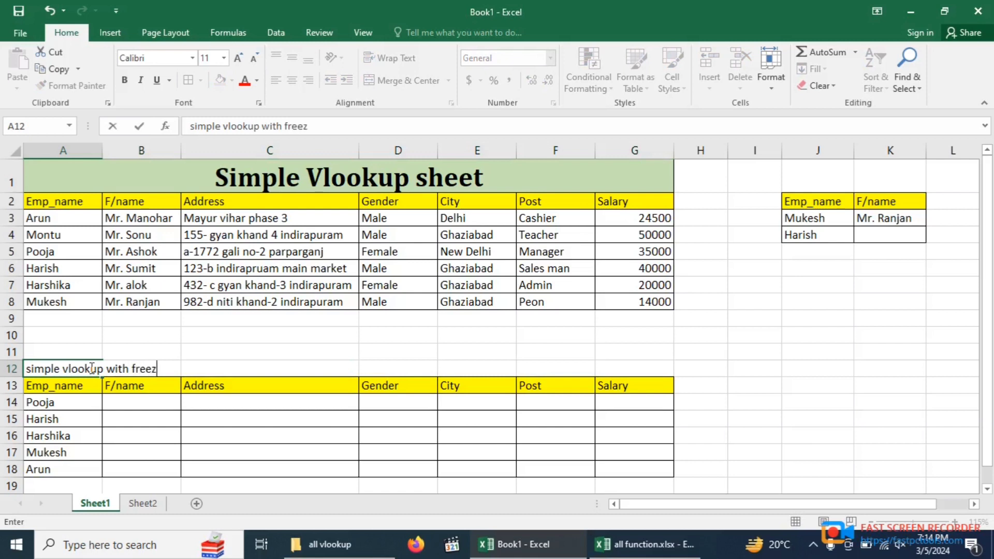
{"action": "type", "text": "she"}
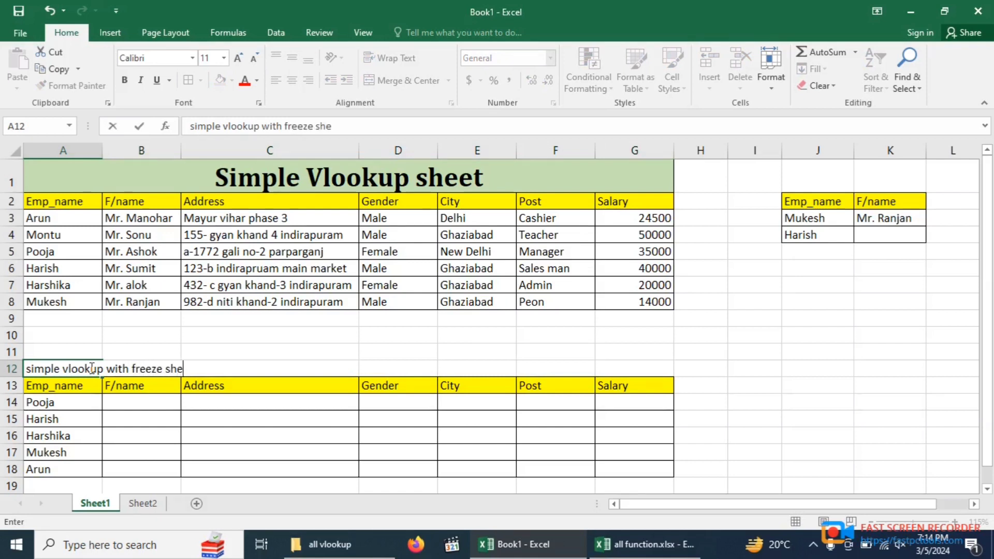
{"action": "key", "text": "Return"}
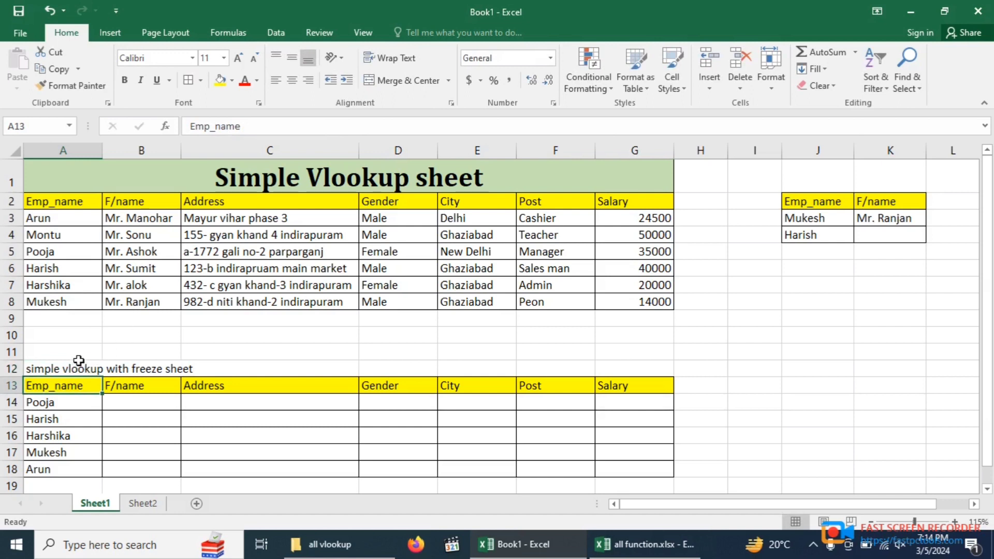
Merge and centre the title across A11:G12 and enlarge its font to size 22.
{"action": "left_click_drag", "start_coordinate": [79, 359], "coordinate": [644, 366]}
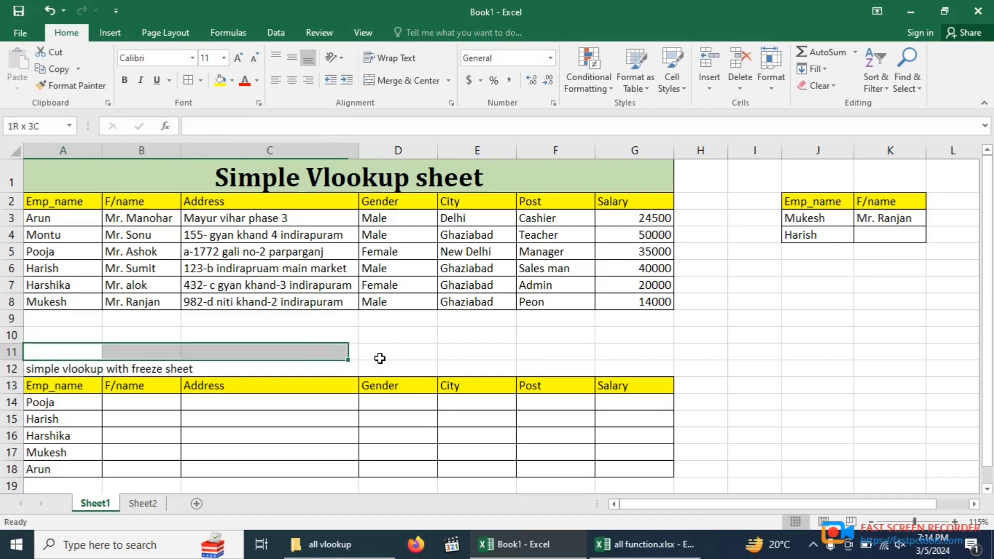
{"action": "left_click", "coordinate": [397, 81]}
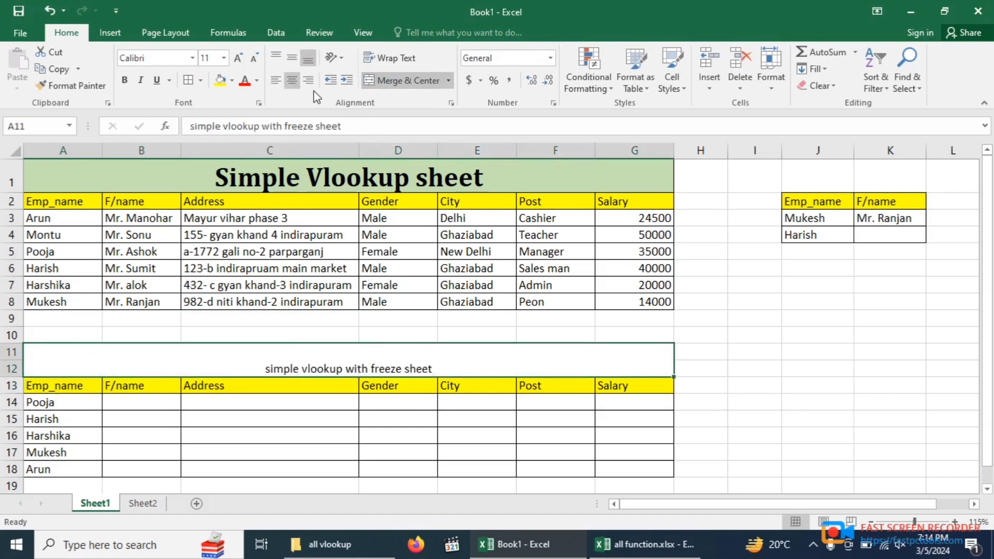
{"action": "left_click", "coordinate": [239, 58]}
{"action": "left_click", "coordinate": [240, 58]}
{"action": "left_click", "coordinate": [239, 58]}
{"action": "left_click", "coordinate": [239, 58]}
{"action": "left_click", "coordinate": [239, 58]}
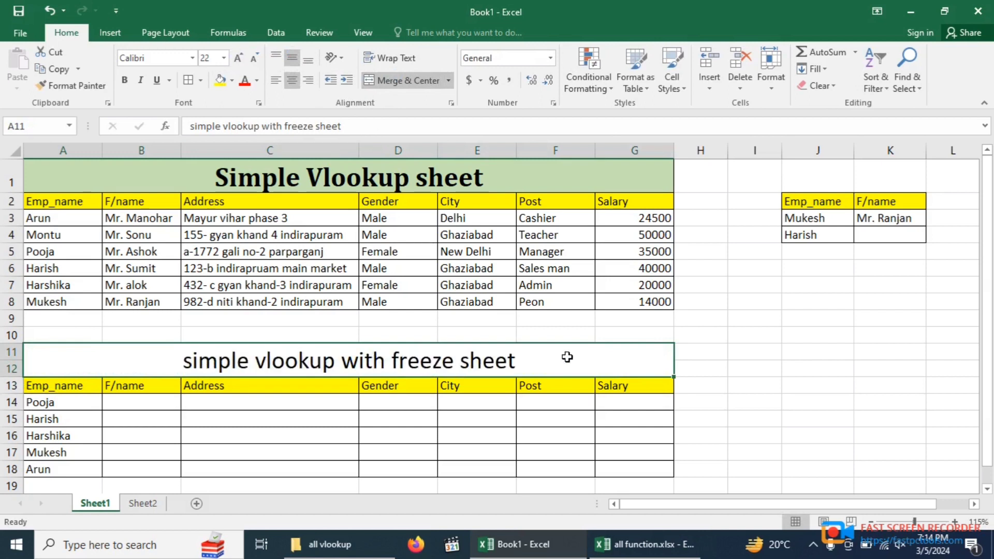
{"action": "left_click", "coordinate": [818, 385]}
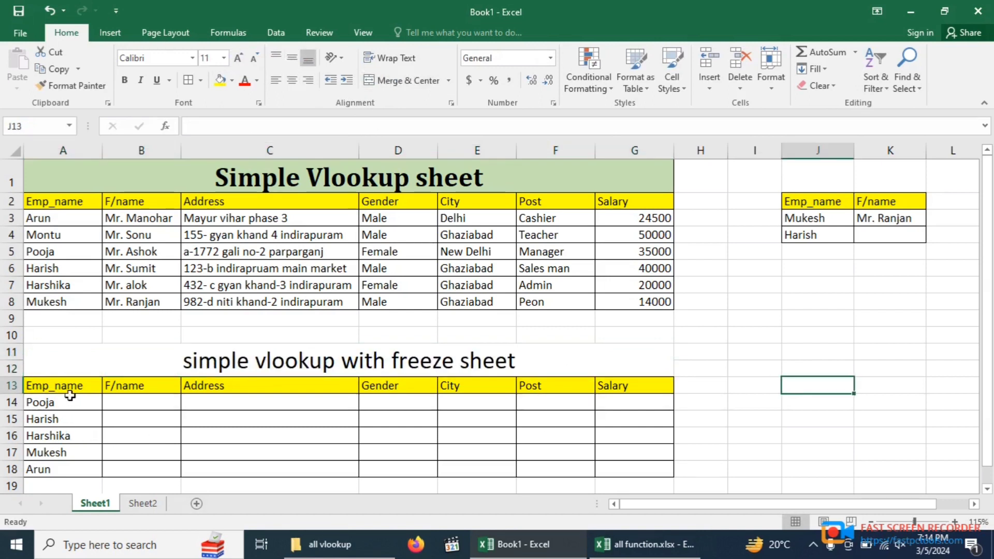
{"action": "left_click_drag", "start_coordinate": [58, 223], "coordinate": [46, 302]}
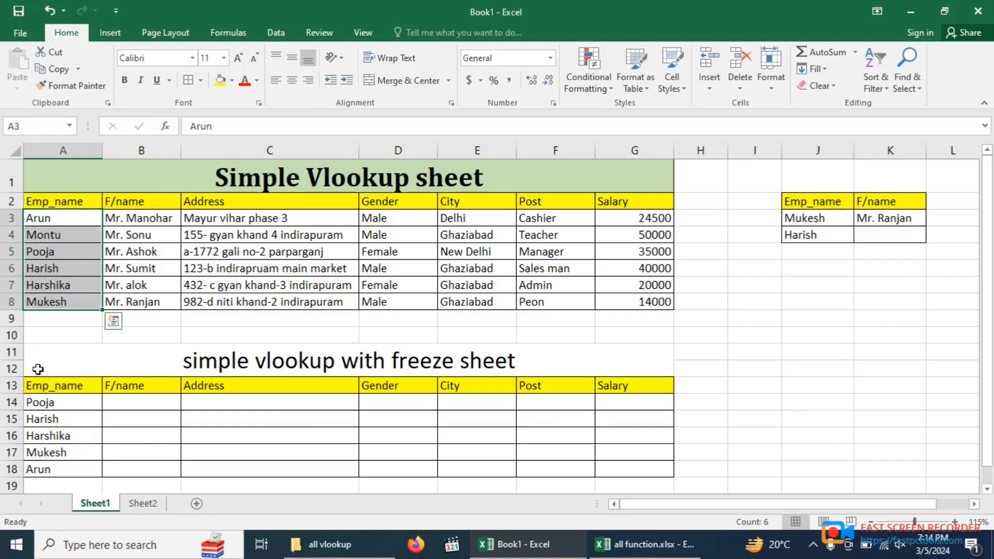
{"action": "left_click_drag", "start_coordinate": [64, 402], "coordinate": [62, 443]}
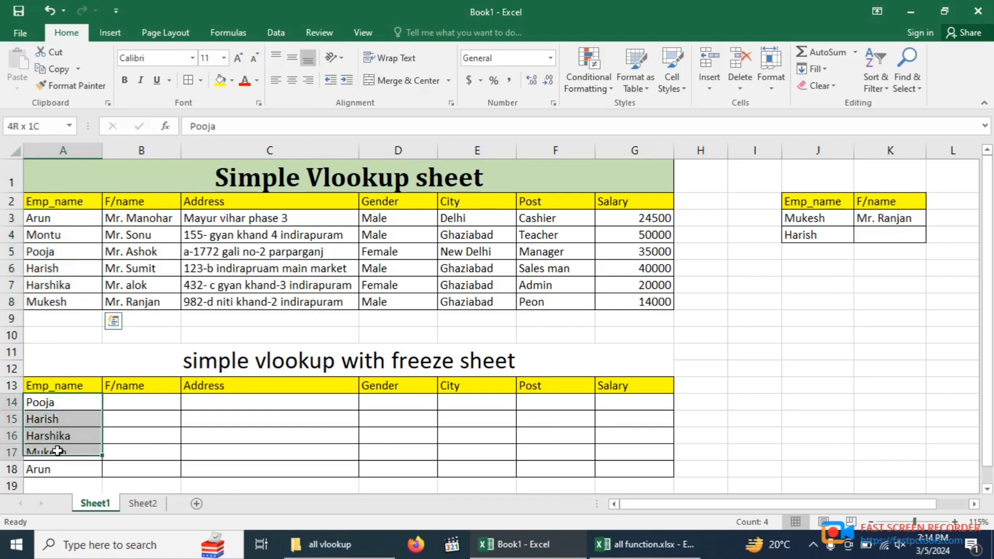
{"action": "left_click", "coordinate": [57, 404]}
{"action": "left_click", "coordinate": [62, 451]}
{"action": "left_click", "coordinate": [62, 419]}
{"action": "left_click", "coordinate": [62, 452]}
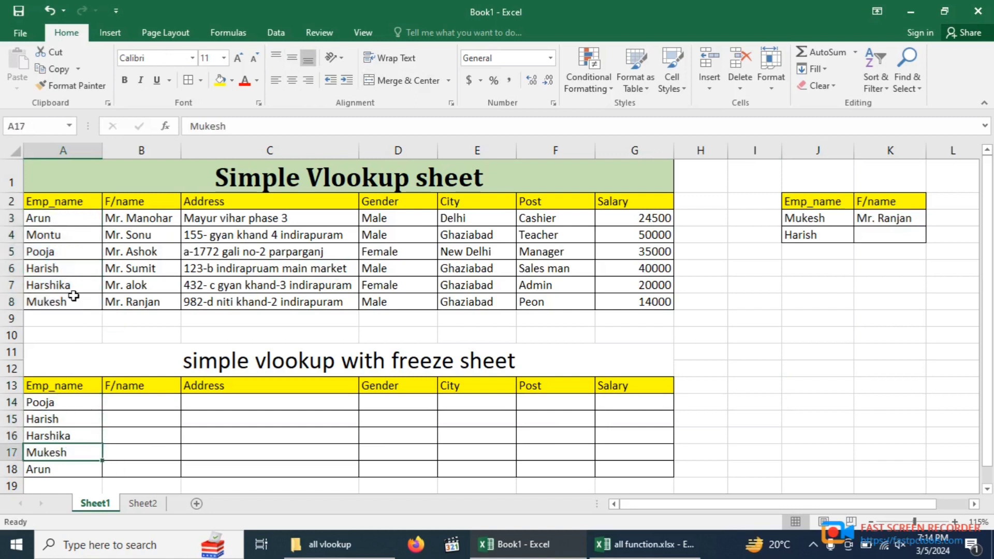
{"action": "left_click", "coordinate": [136, 407]}
{"action": "left_click", "coordinate": [92, 454]}
{"action": "left_click", "coordinate": [138, 399]}
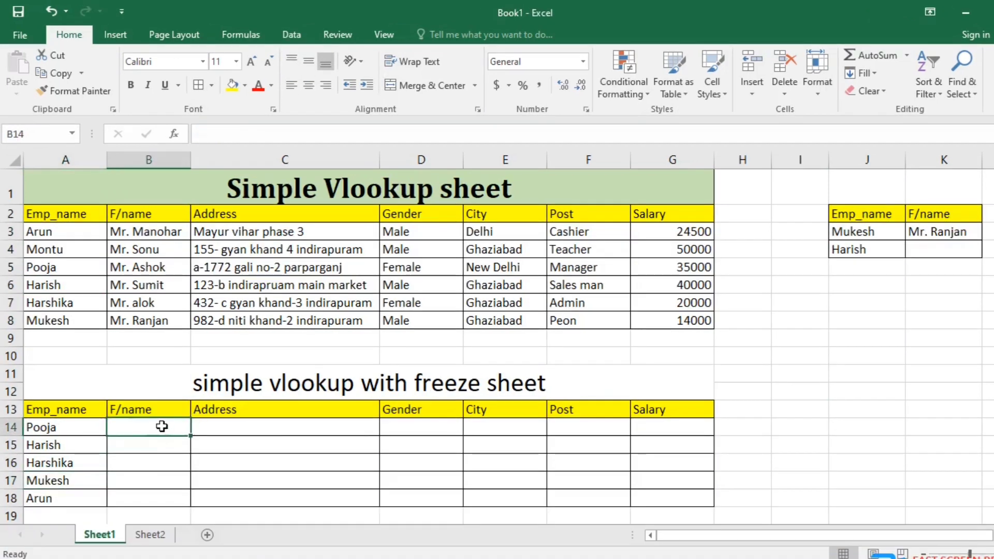
{"action": "type", "text": "="}
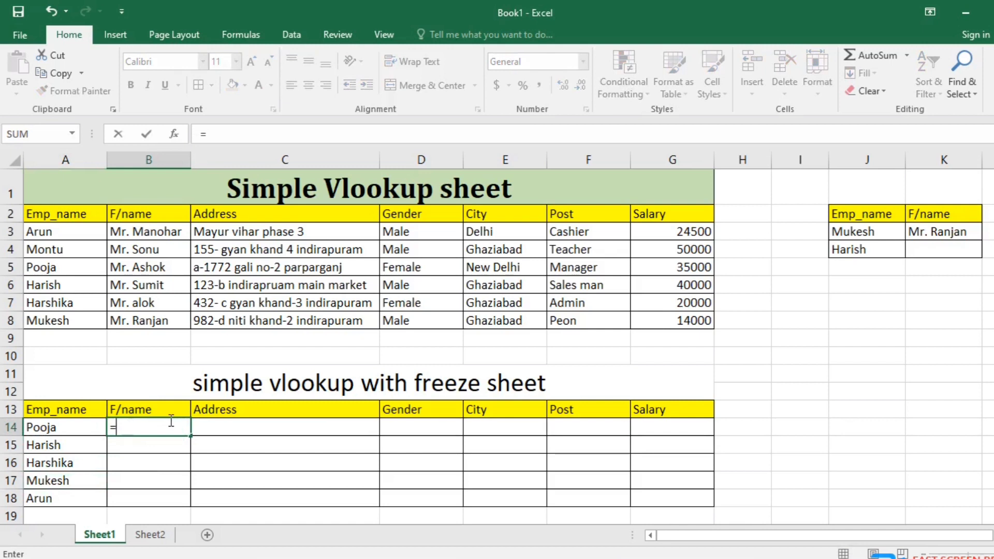
{"action": "type", "text": "vlookup"}
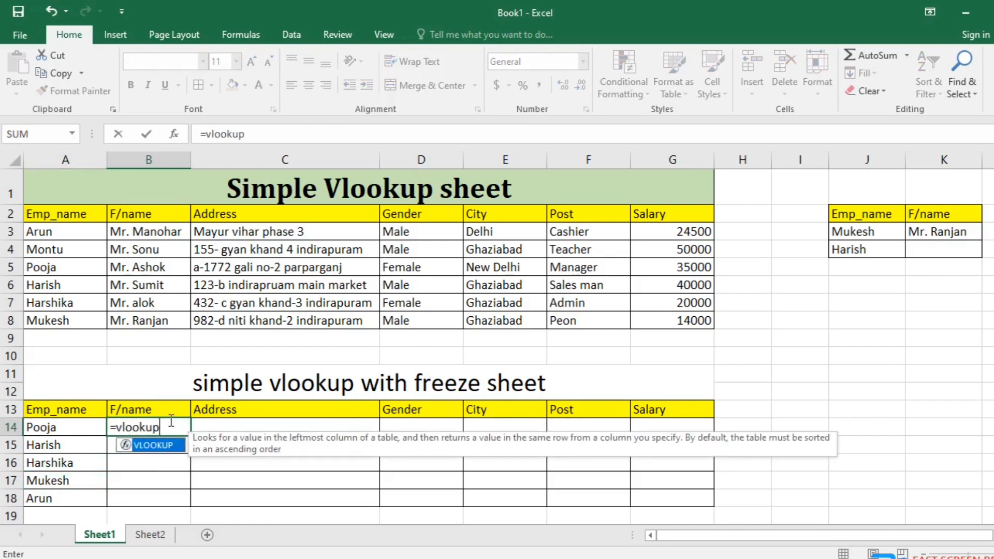
{"action": "type", "text": "("}
{"action": "left_click", "coordinate": [918, 232]}
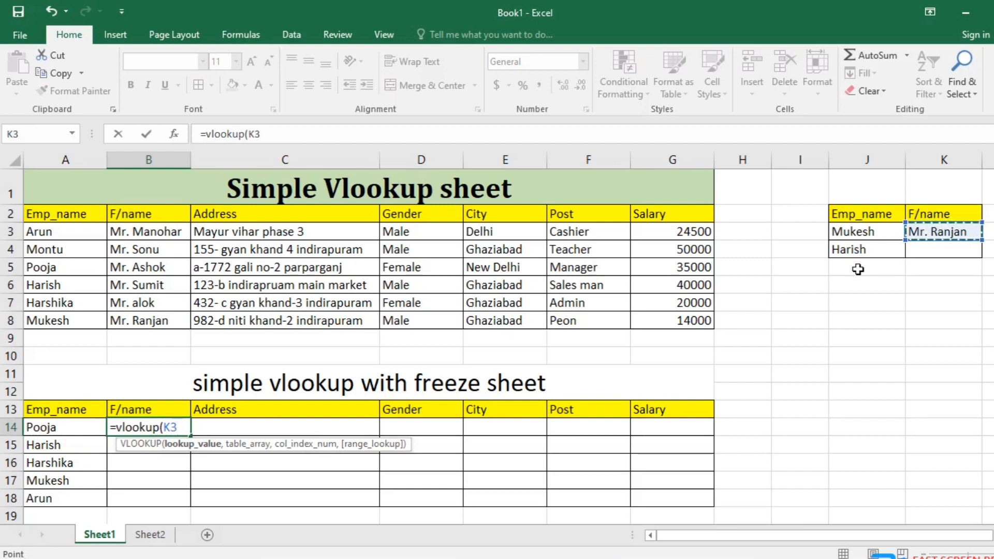
{"action": "key", "text": "Escape"}
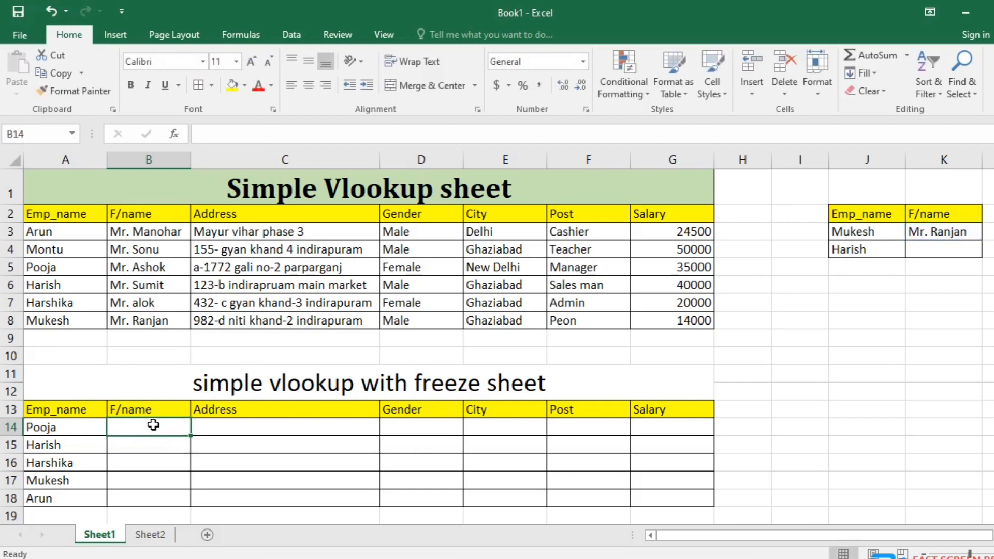
Enter =VLOOKUP(A14,A2:G8,2,0) in B14 to return the first employee's F/name.
{"action": "type", "text": "=v"}
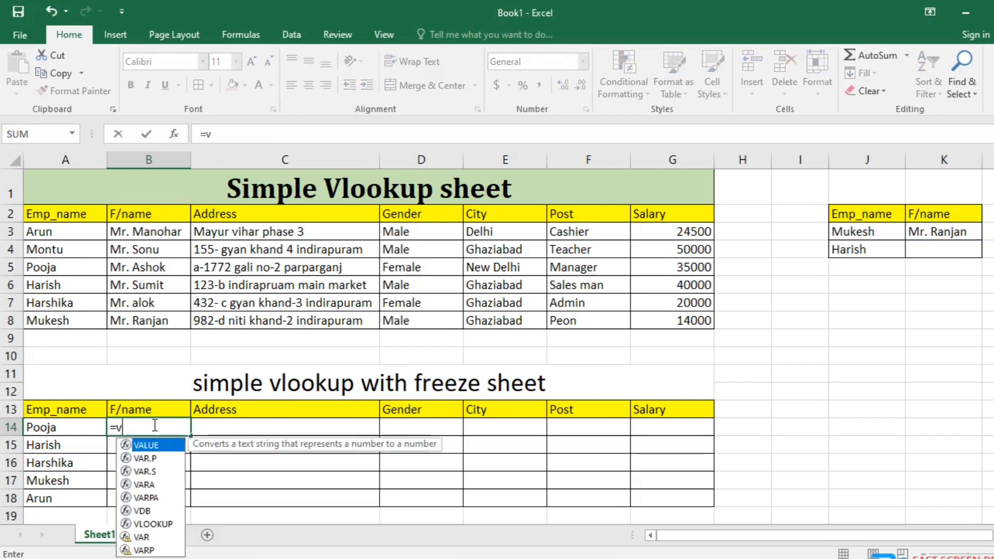
{"action": "type", "text": "lookup("}
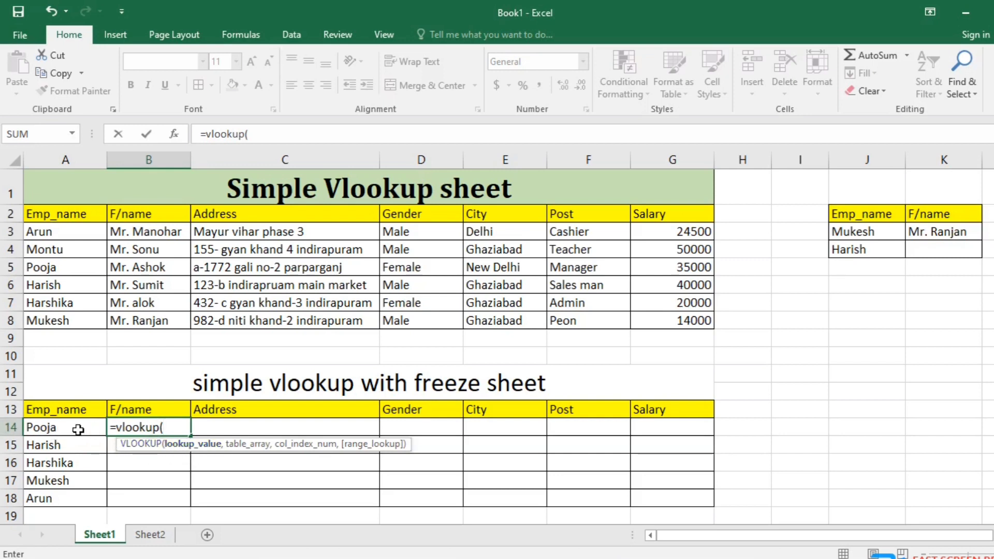
{"action": "left_click", "coordinate": [39, 427]}
{"action": "type", "text": ","}
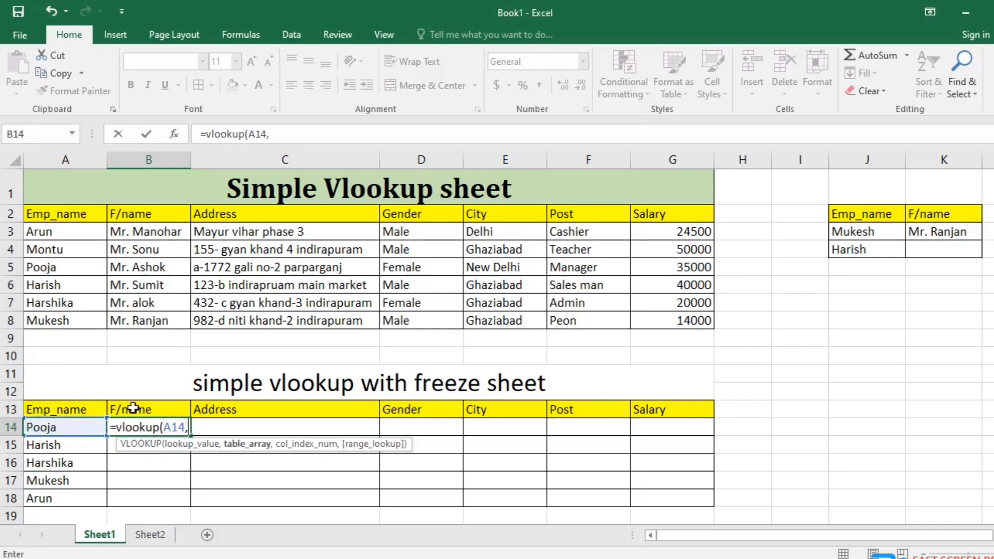
{"action": "mouse_move", "coordinate": [86, 215]}
{"action": "left_mouse_down"}
{"action": "mouse_move", "coordinate": [596, 294]}
{"action": "mouse_move", "coordinate": [675, 320]}
{"action": "left_mouse_up"}
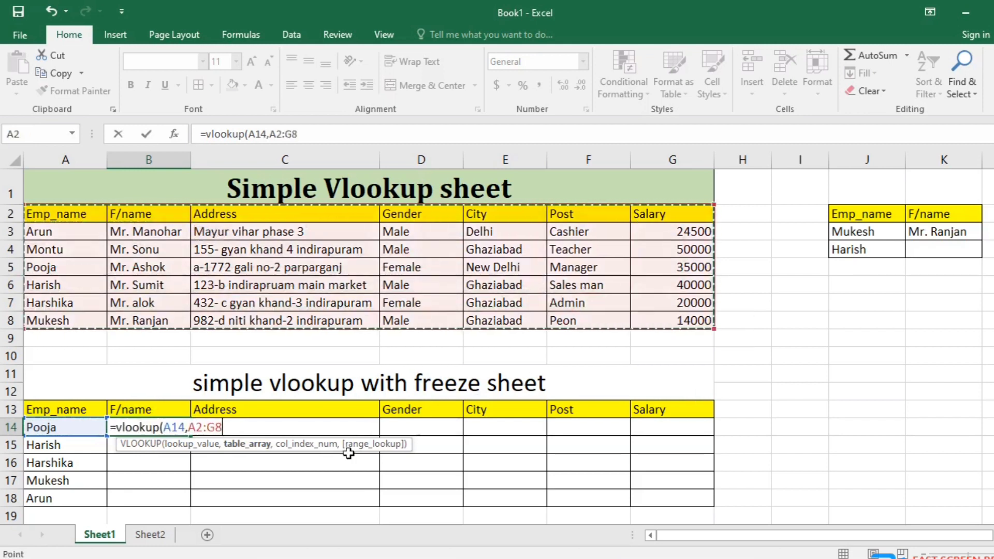
{"action": "type", "text": ",2"}
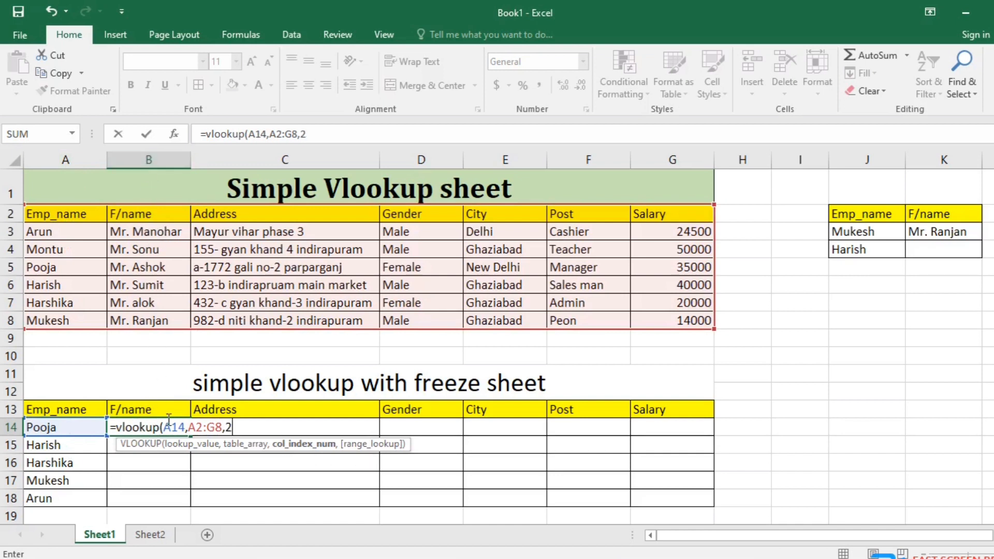
{"action": "type", "text": ",0"}
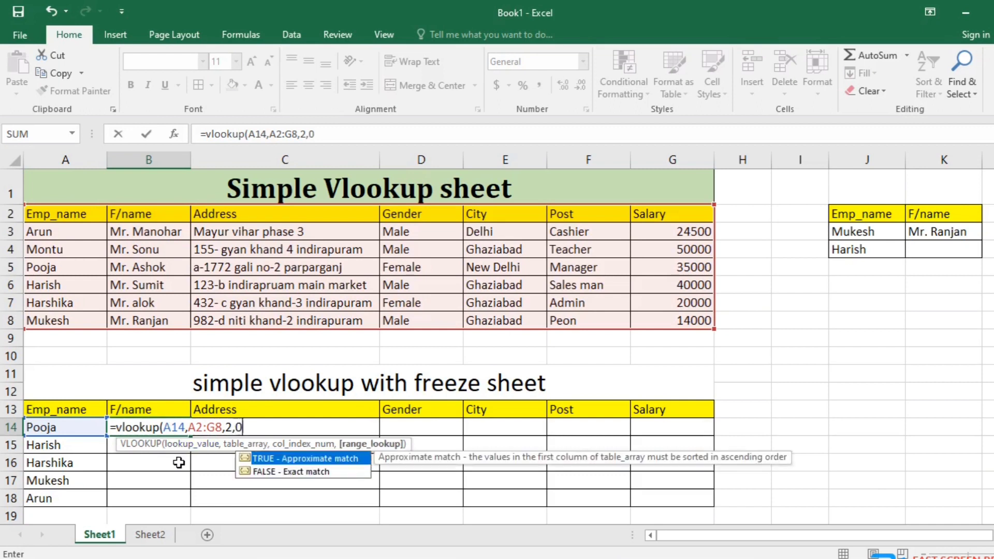
{"action": "type", "text": ")"}
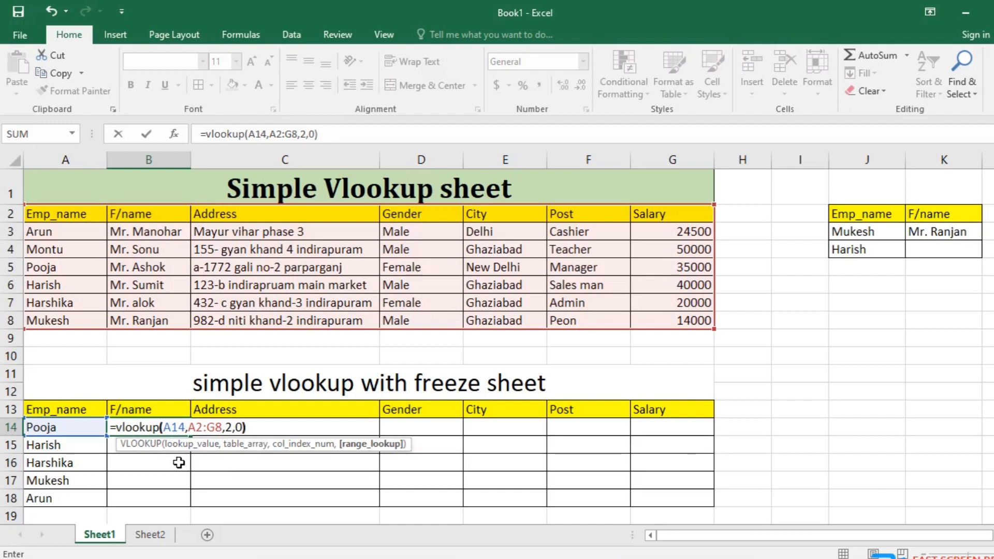
{"action": "key", "text": "Return"}
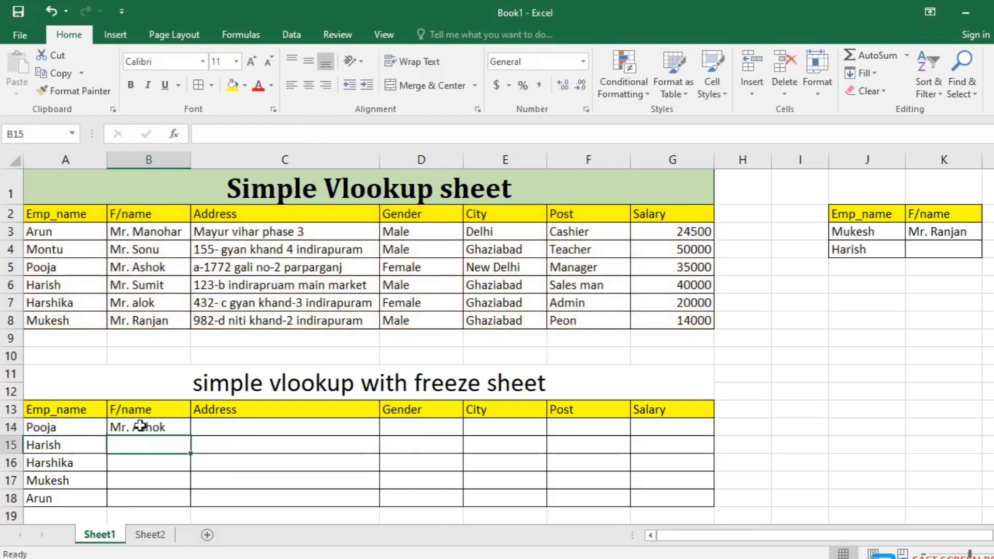
Fill B14's F/name lookup down to B18; the last row returns #N/A.
{"action": "left_click", "coordinate": [141, 425]}
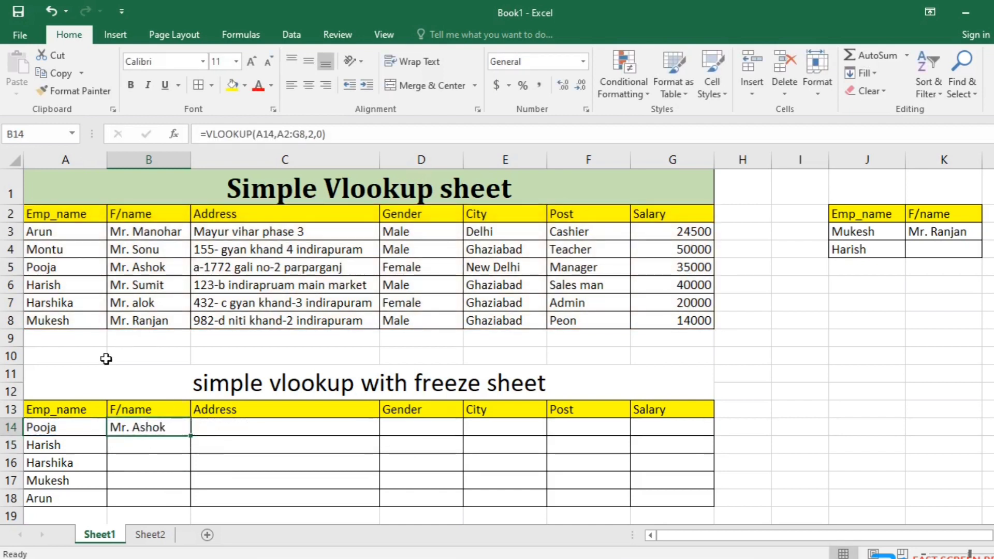
{"action": "left_click_drag", "start_coordinate": [73, 232], "coordinate": [68, 324]}
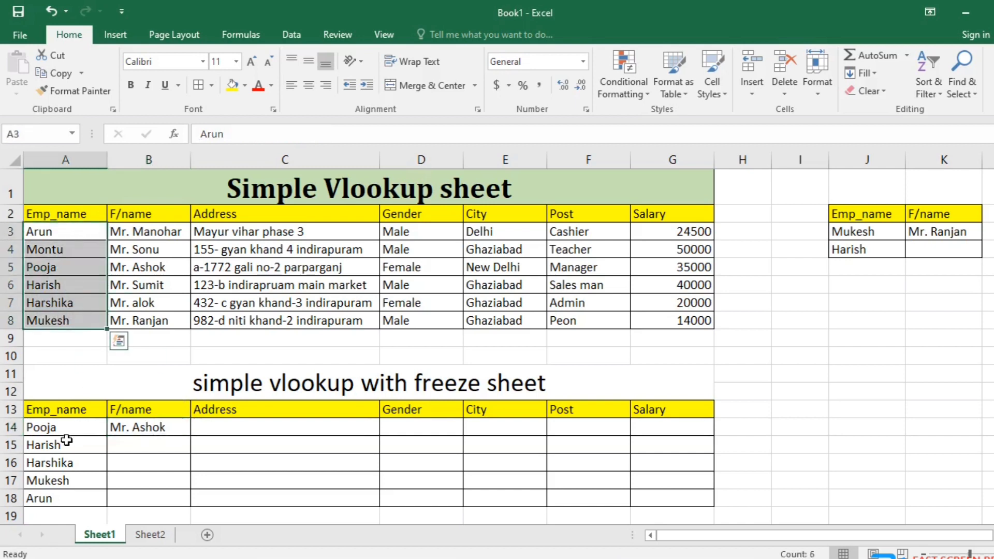
{"action": "left_click_drag", "start_coordinate": [67, 427], "coordinate": [66, 497]}
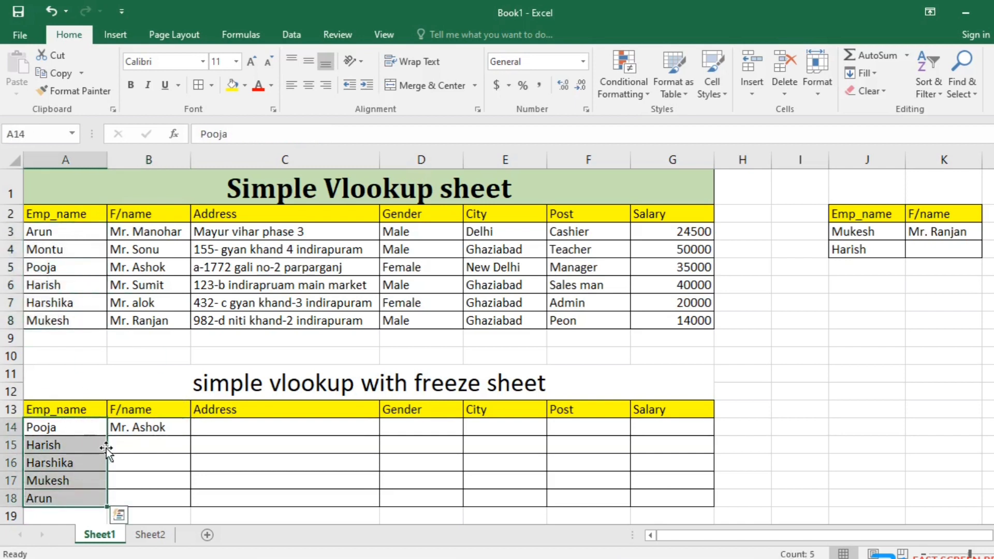
{"action": "left_click", "coordinate": [173, 424]}
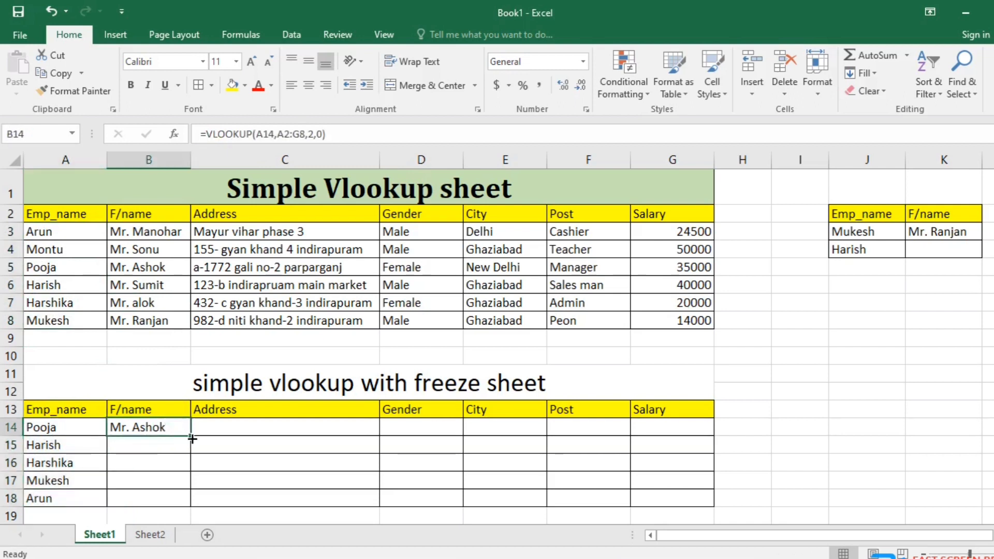
{"action": "left_click_drag", "start_coordinate": [191, 437], "coordinate": [193, 507]}
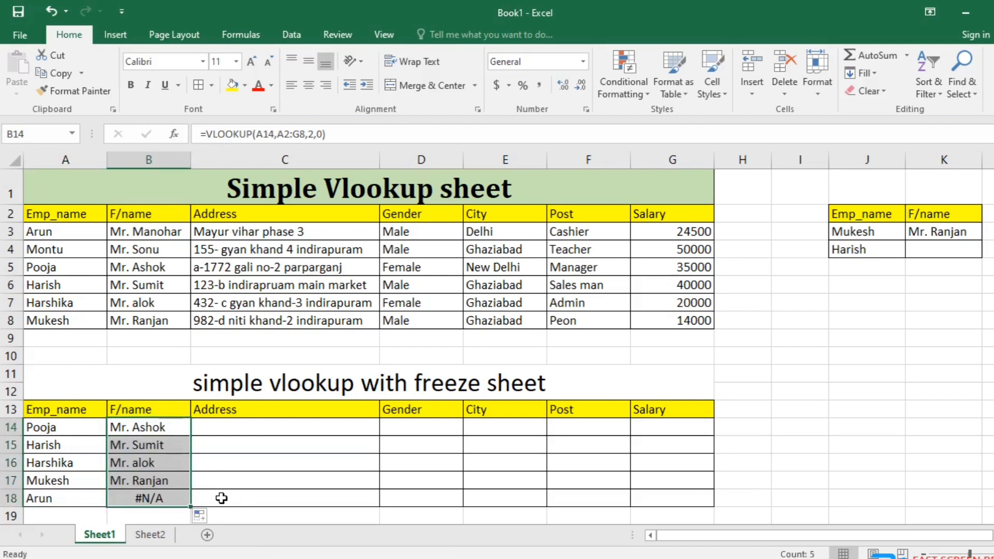
{"action": "left_click", "coordinate": [135, 498]}
{"action": "left_click", "coordinate": [172, 444]}
{"action": "left_click", "coordinate": [171, 423]}
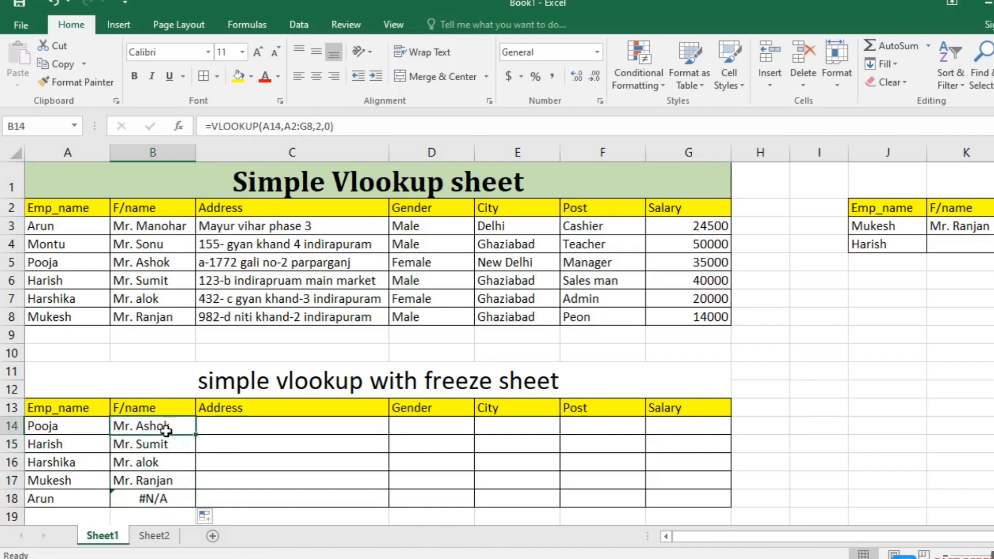
{"action": "key", "text": "F2"}
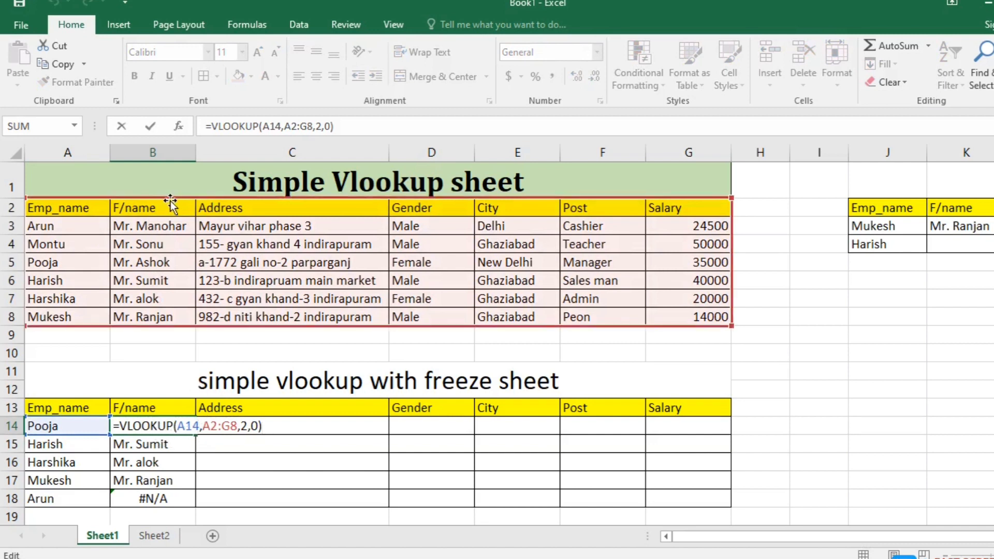
{"action": "key", "text": "Return"}
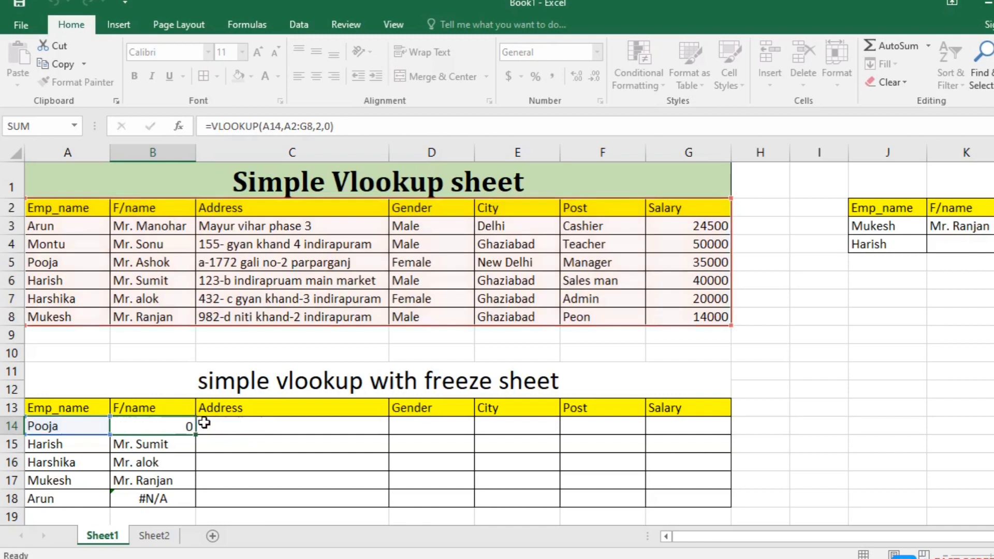
{"action": "key", "text": "F2"}
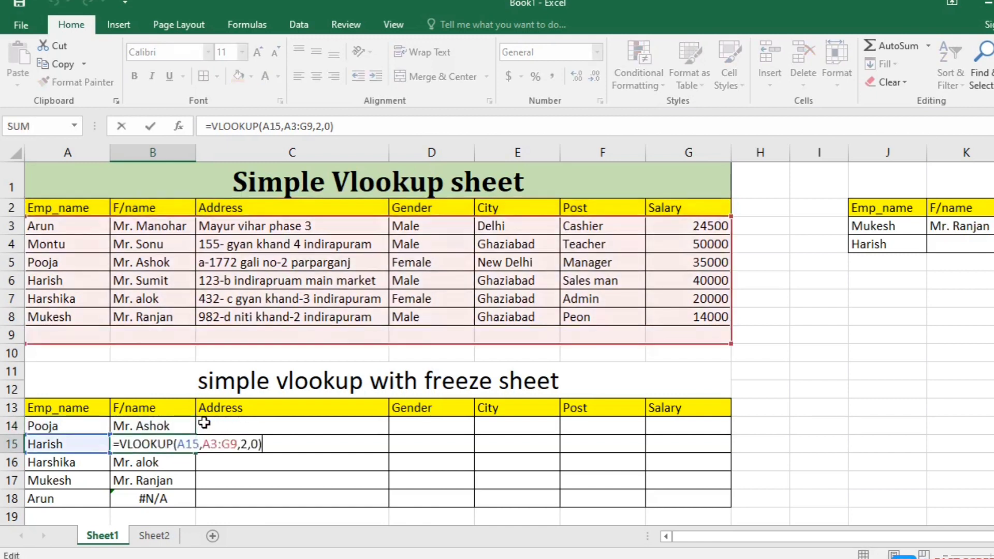
{"action": "key", "text": "Return"}
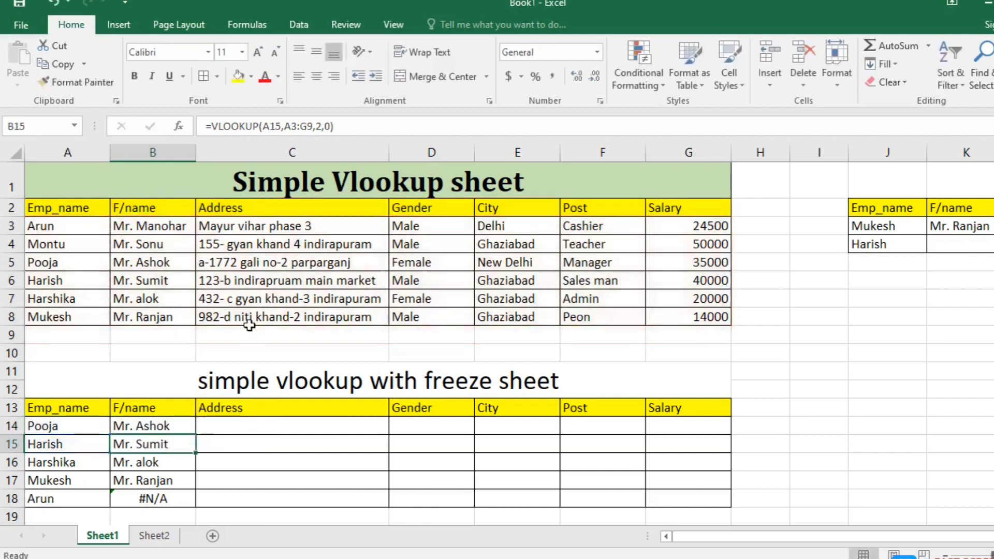
{"action": "double_click", "coordinate": [174, 463]}
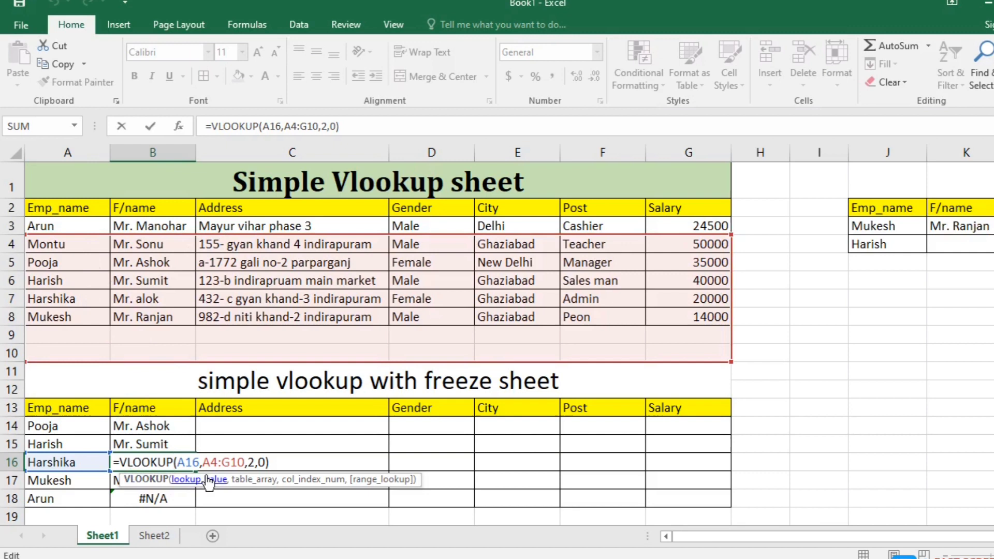
{"action": "key", "text": "ctrl+Return"}
{"action": "left_click", "coordinate": [166, 481]}
{"action": "double_click", "coordinate": [166, 480]}
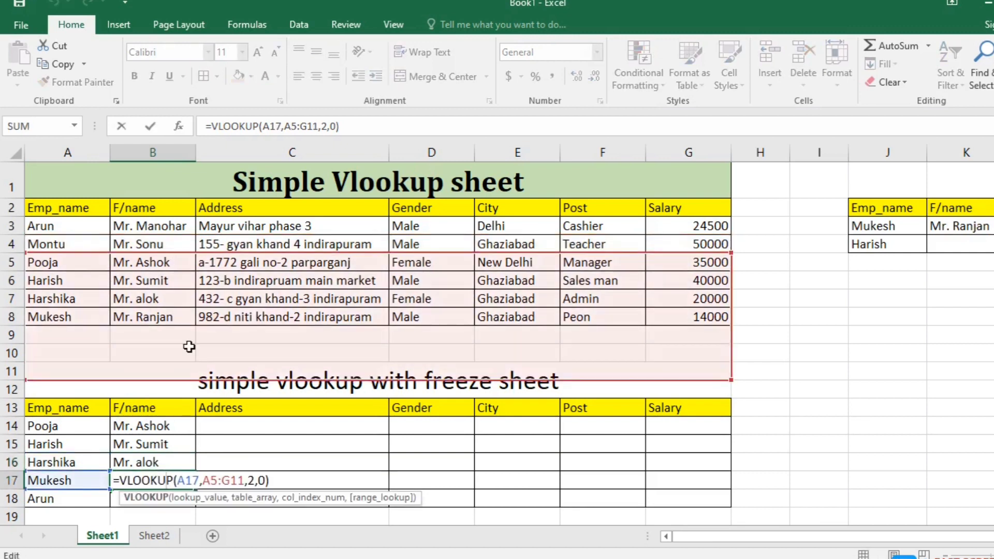
{"action": "key", "text": "ctrl+Return"}
{"action": "double_click", "coordinate": [162, 497]}
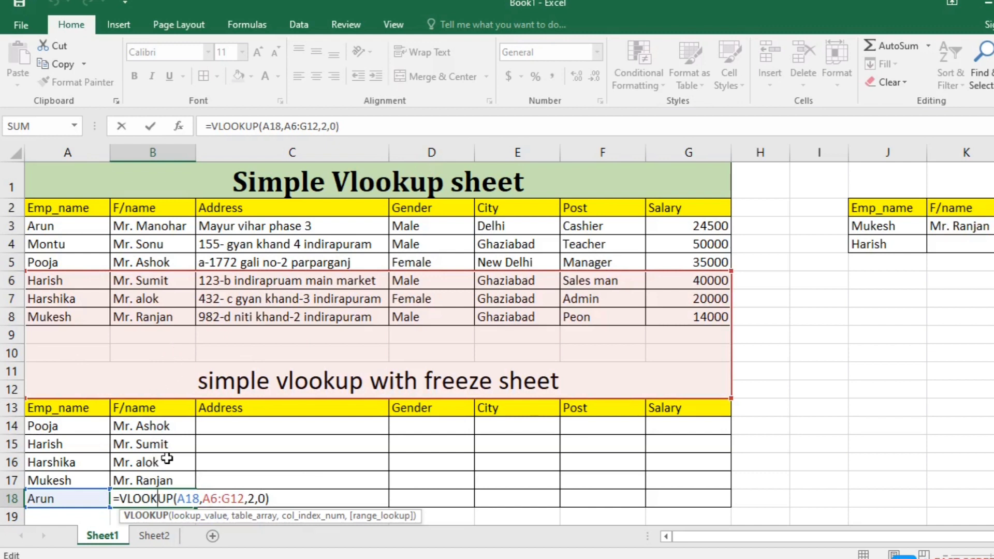
{"action": "key", "text": "ctrl+Return"}
Edit B14's formula and use F4 to change the range A2:G8 to $A$2:$G$8.
{"action": "left_click", "coordinate": [147, 425]}
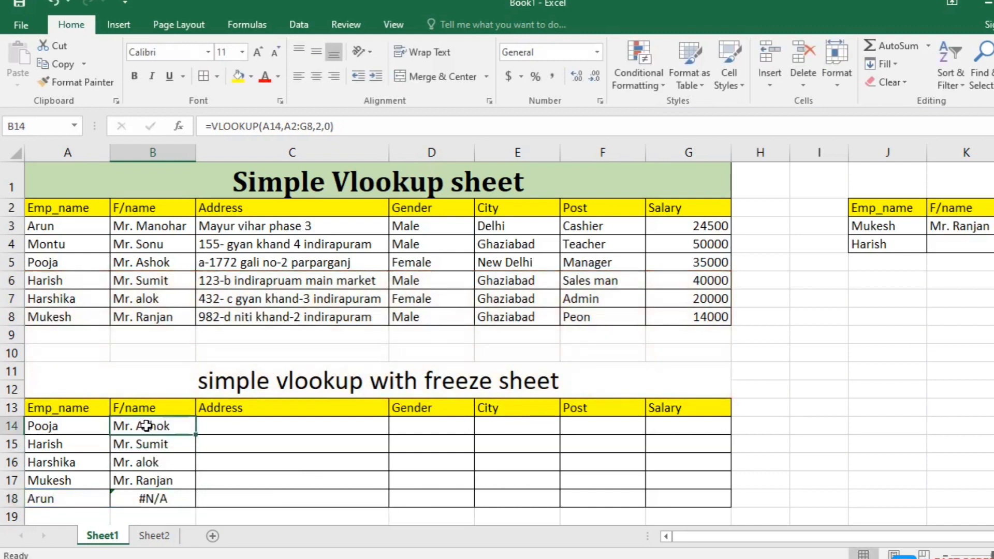
{"action": "double_click", "coordinate": [147, 425]}
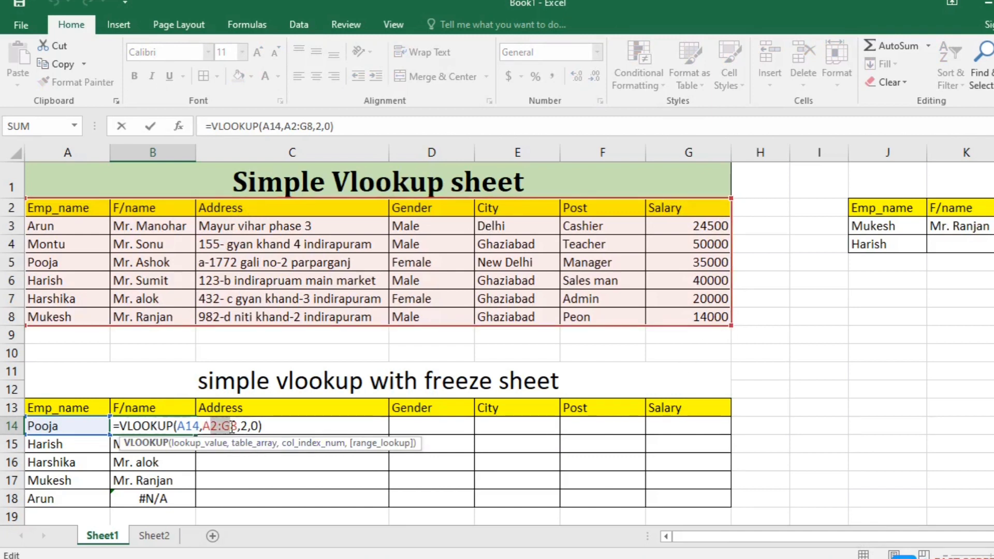
{"action": "left_click_drag", "start_coordinate": [225, 426], "coordinate": [234, 425]}
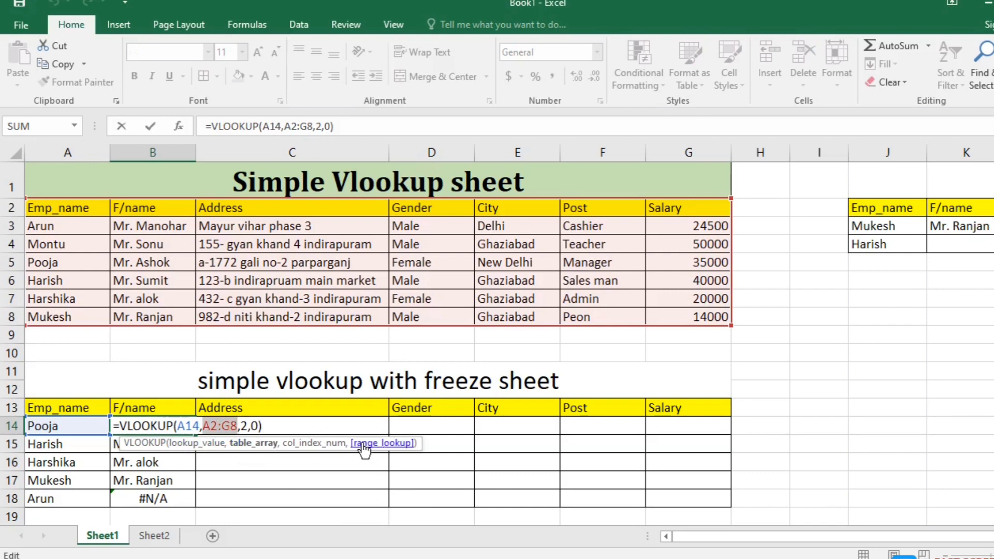
{"action": "key", "text": "F4"}
{"action": "key", "text": "F4"}
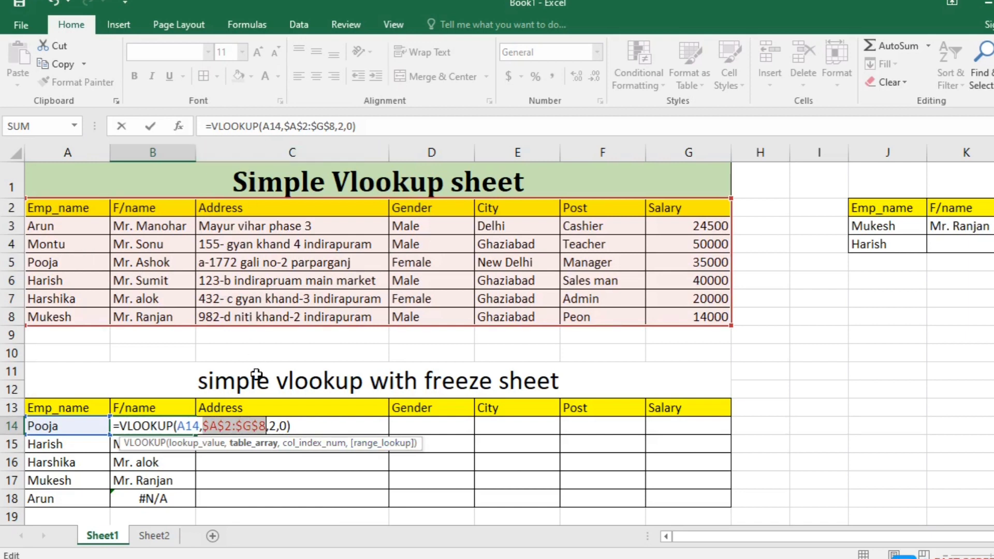
Commit the locked formula and refill it down B14:B18, clearing the #N/A.
{"action": "key", "text": "Return"}
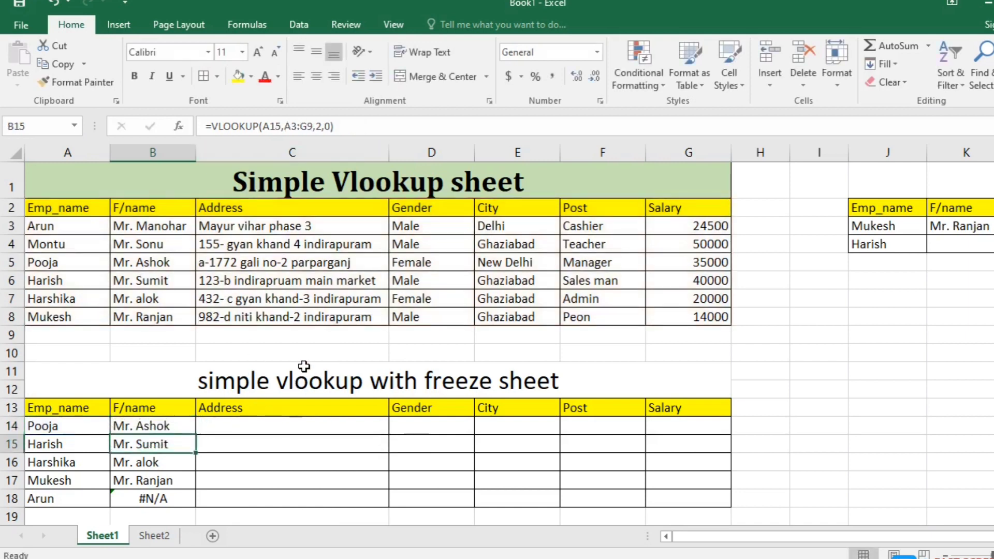
{"action": "left_click", "coordinate": [179, 425]}
{"action": "left_click_drag", "start_coordinate": [199, 435], "coordinate": [193, 504]}
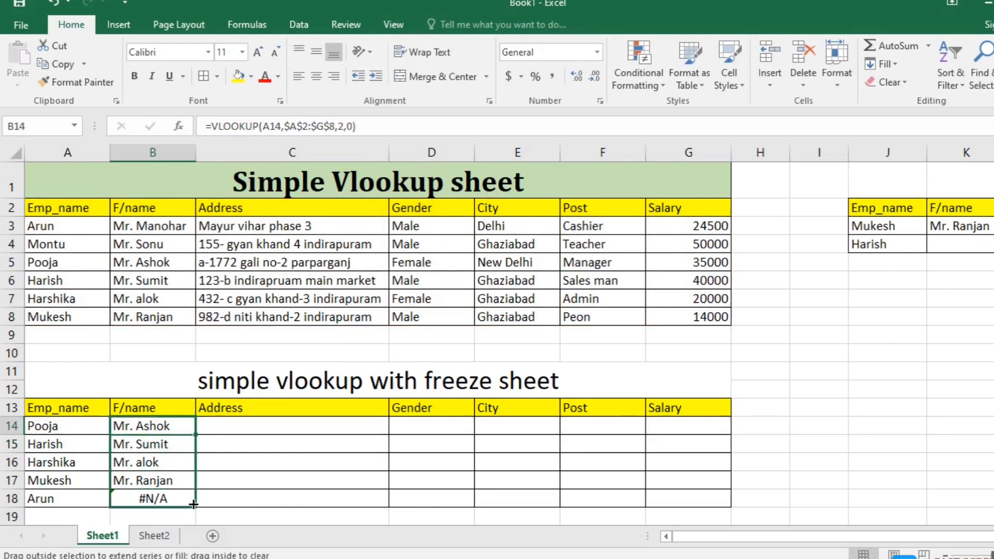
{"action": "left_click_drag", "start_coordinate": [193, 504], "coordinate": [194, 502]}
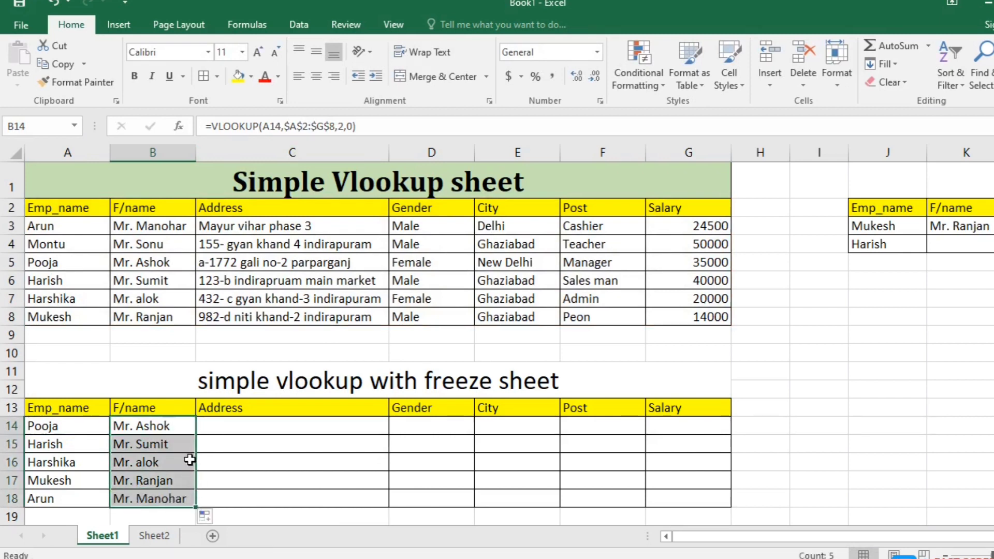
Inspect the F/name VLOOKUP formulas in B14 and B17 without changing them.
{"action": "left_click", "coordinate": [164, 429]}
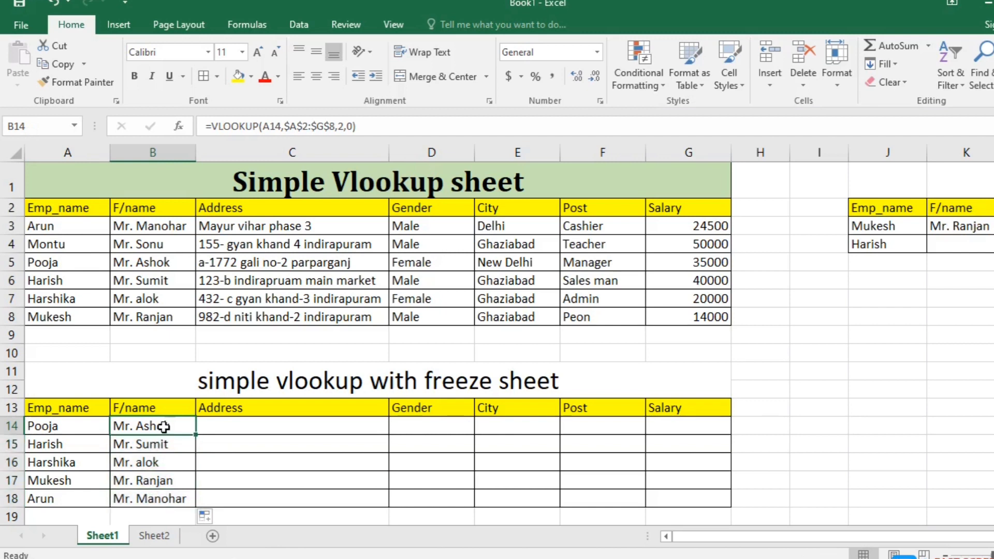
{"action": "key", "text": "F2"}
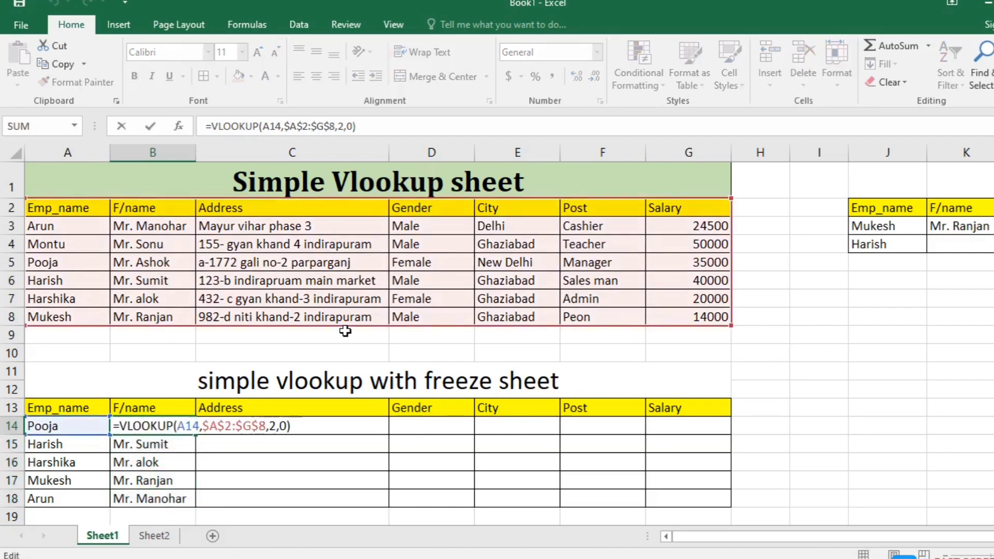
{"action": "key", "text": "Return"}
{"action": "key", "text": "Down"}
{"action": "key", "text": "Down"}
{"action": "key", "text": "Down"}
{"action": "key", "text": "F2"}
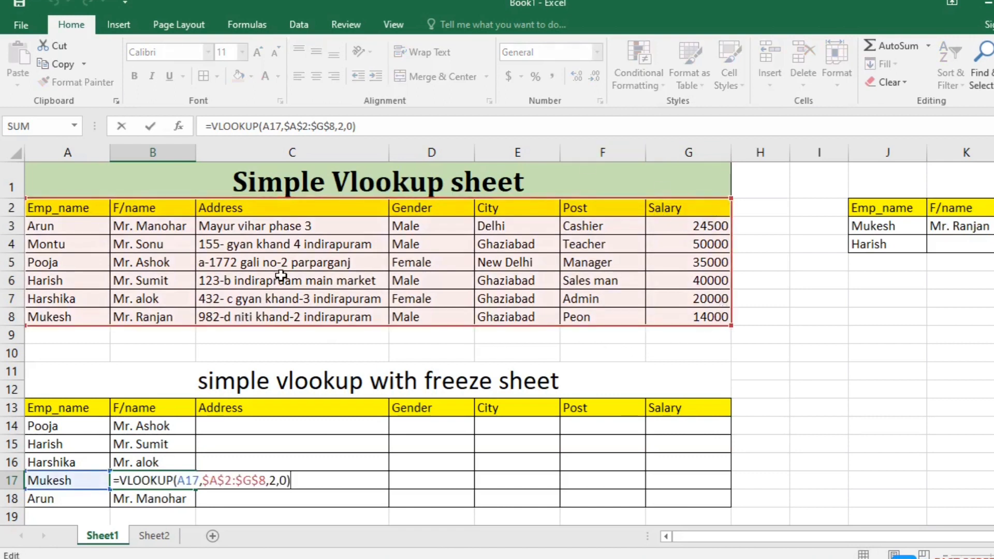
{"action": "key", "text": "Return"}
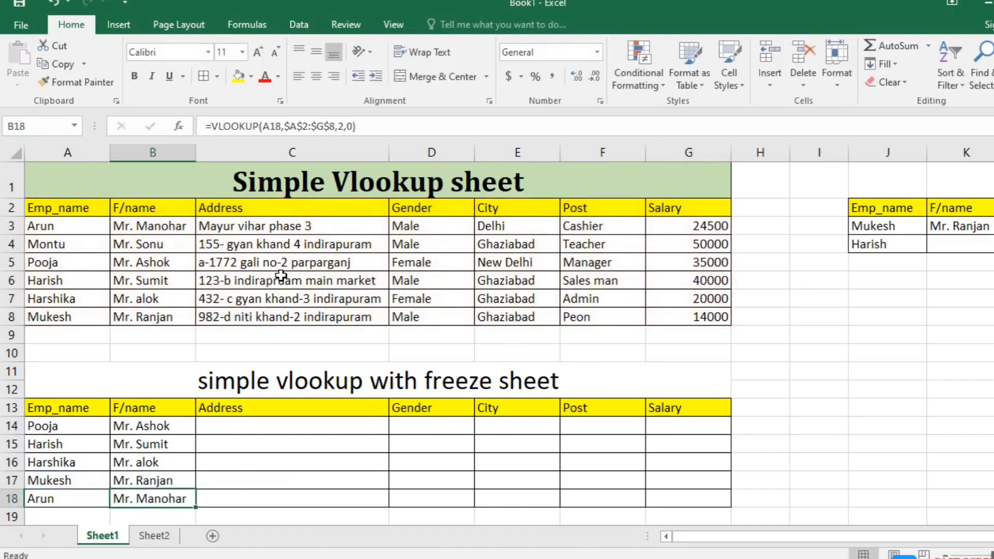
Enter =VLOOKUP(A14,$A$2:$G$8,3,0) in C14 to return the first employee's address.
{"action": "left_click", "coordinate": [256, 427]}
{"action": "type", "text": "="}
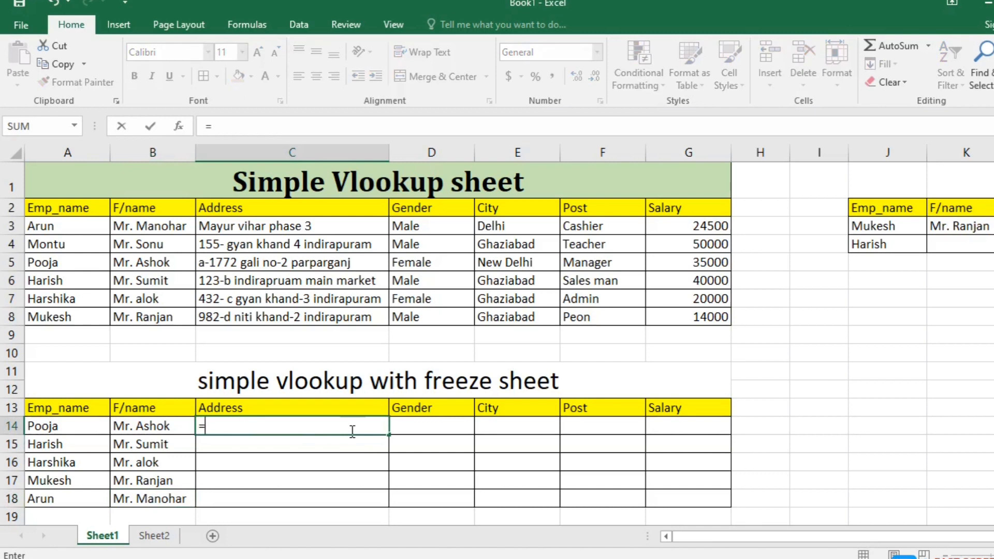
{"action": "type", "text": "vlookup"}
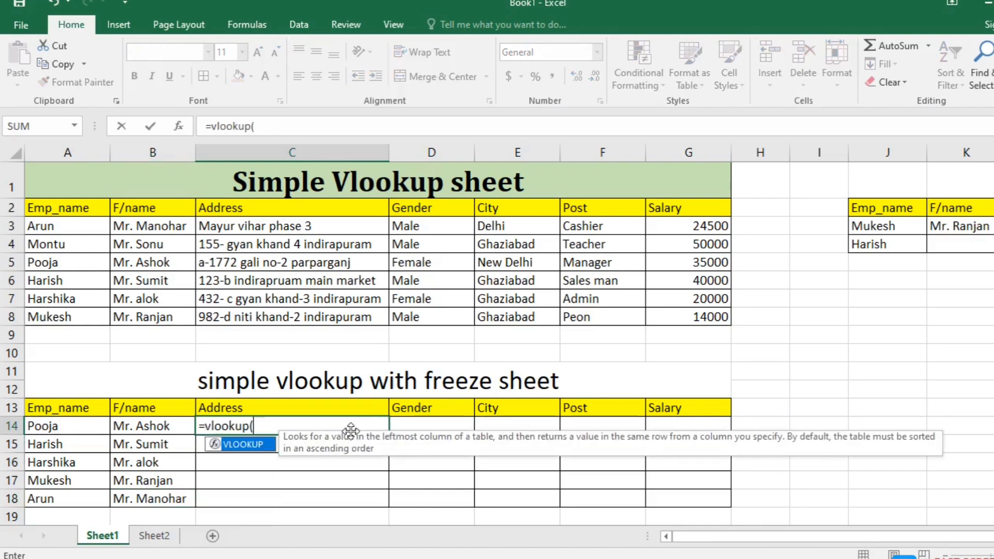
{"action": "type", "text": "("}
{"action": "left_click", "coordinate": [83, 428]}
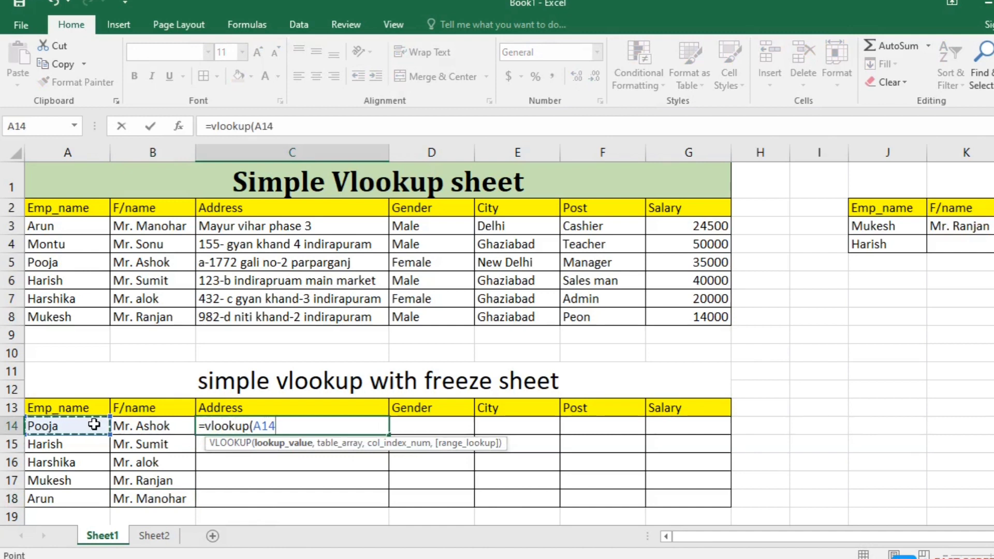
{"action": "type", "text": ","}
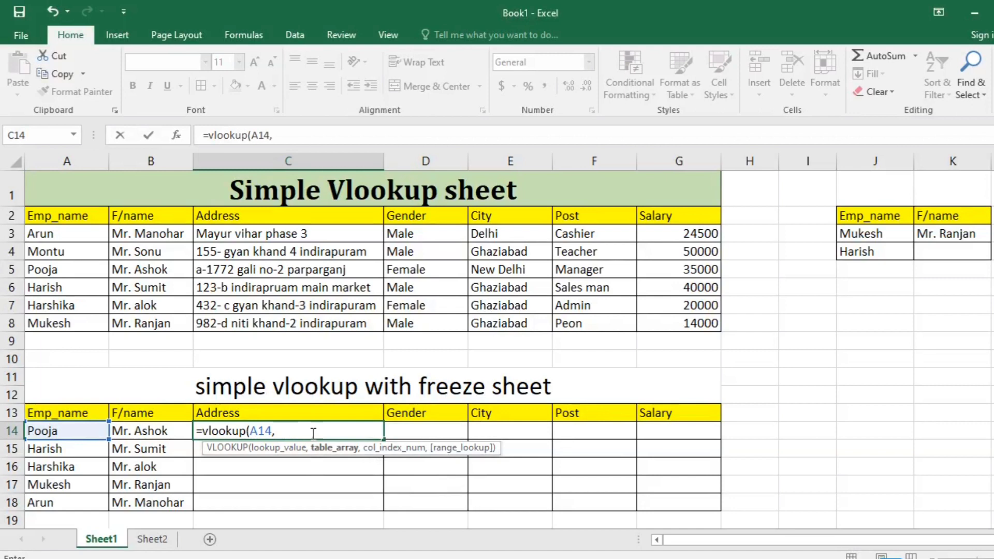
{"action": "left_click_drag", "start_coordinate": [60, 215], "coordinate": [673, 324]}
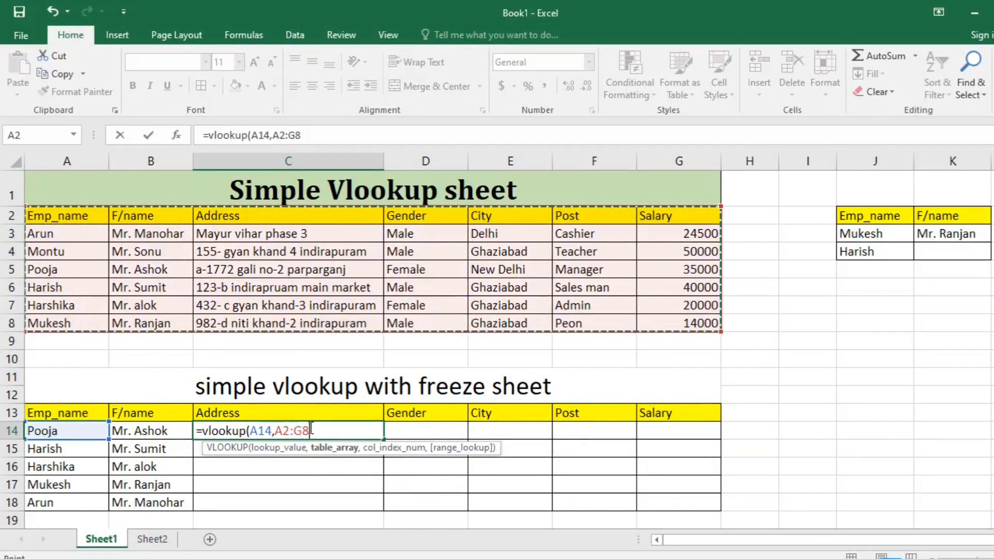
{"action": "left_click_drag", "start_coordinate": [310, 430], "coordinate": [275, 431]}
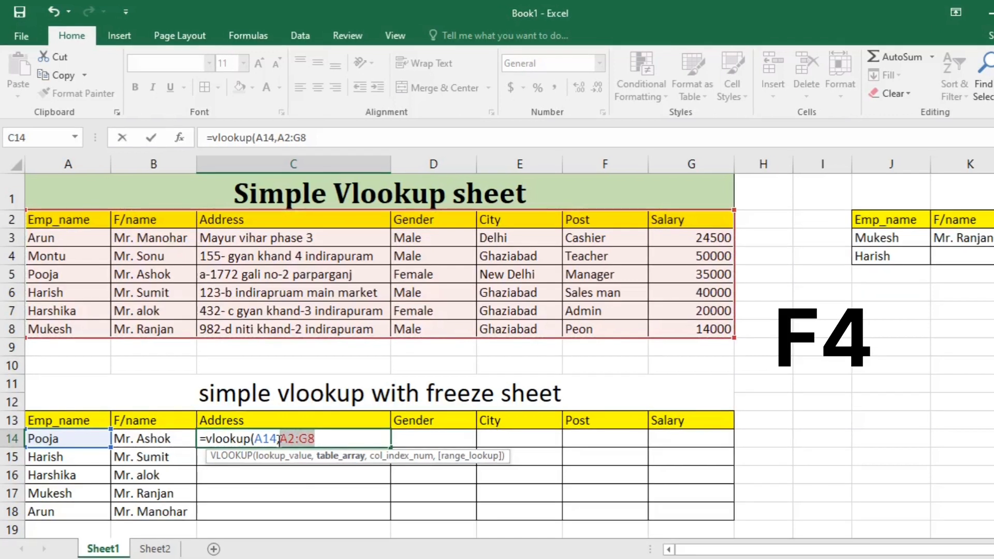
{"action": "key", "text": "F4"}
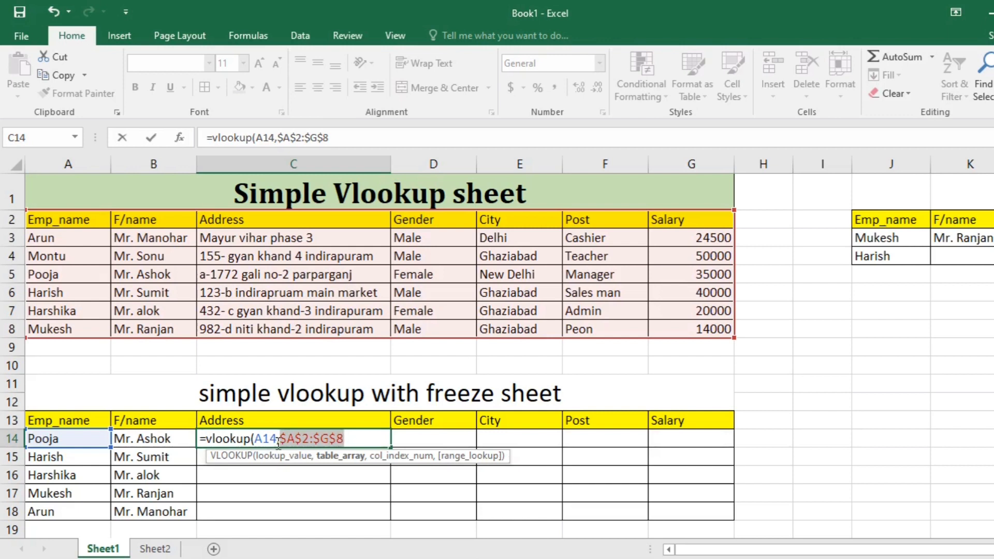
{"action": "type", "text": ",3"}
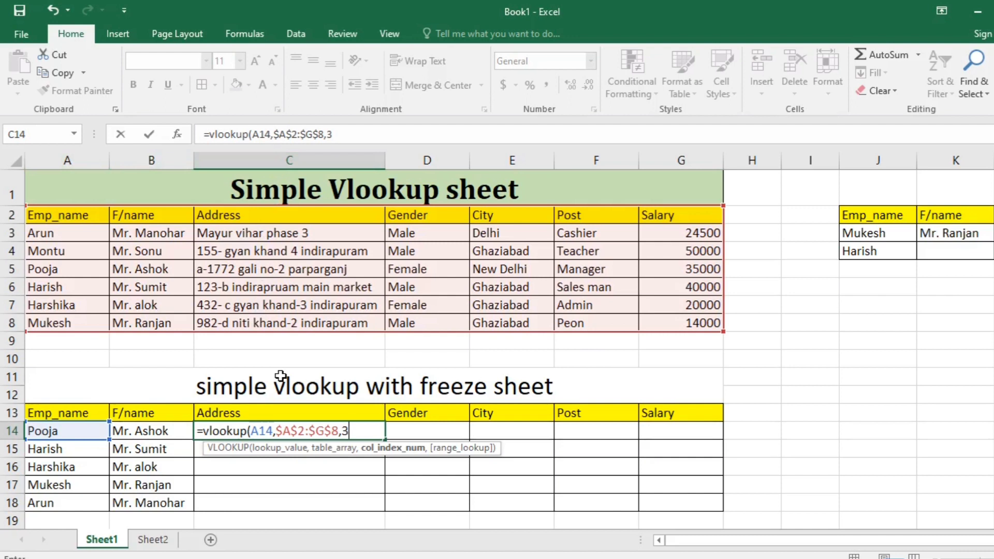
{"action": "type", "text": ",0"}
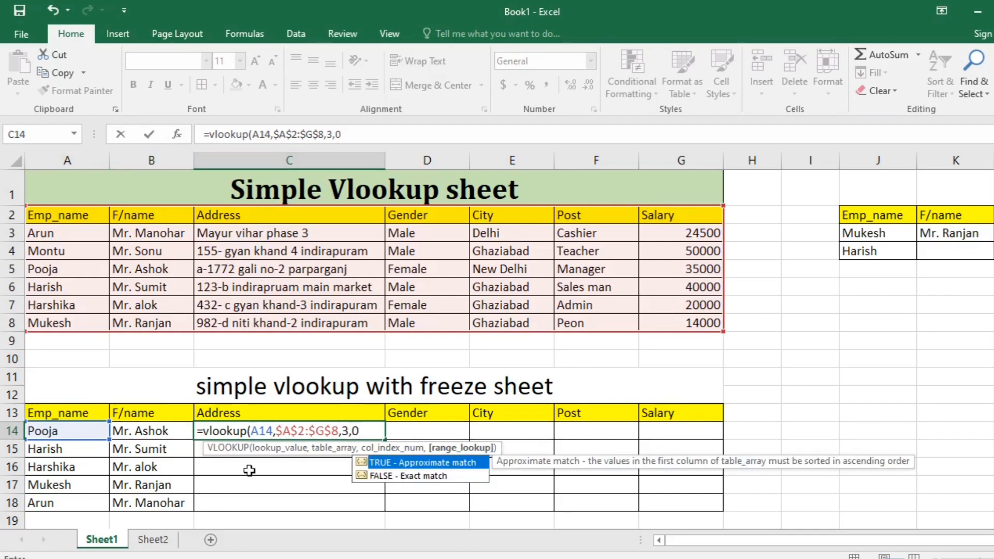
{"action": "type", "text": ")"}
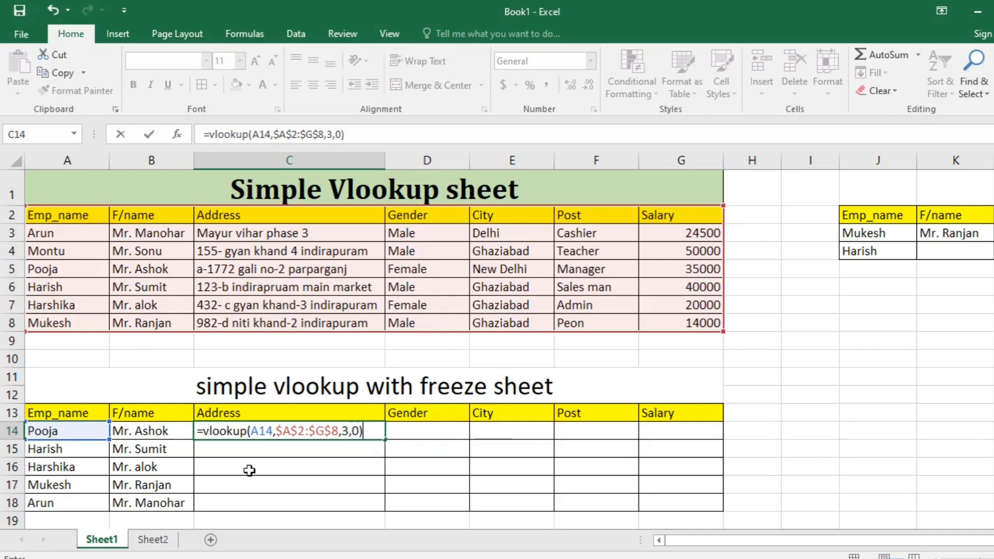
{"action": "key", "text": "Return"}
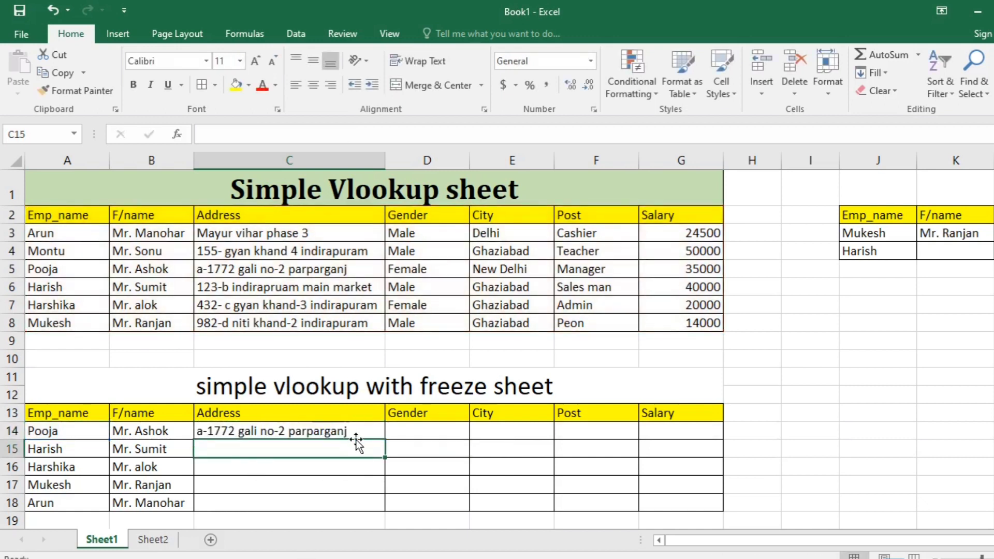
Check C14 uses $A$2:$G$8, then fill the address lookup down to C18.
{"action": "left_click", "coordinate": [363, 429]}
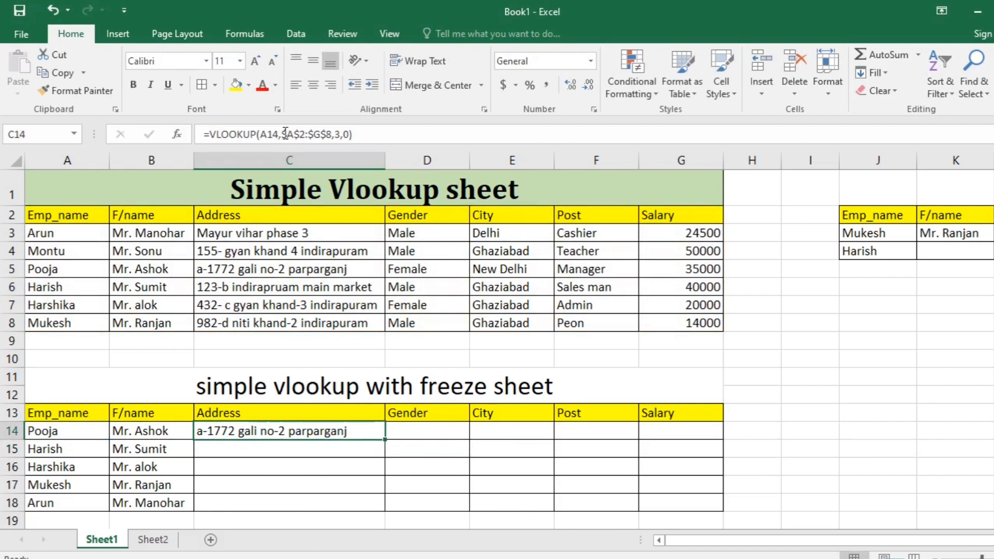
{"action": "left_click_drag", "start_coordinate": [283, 134], "coordinate": [327, 134]}
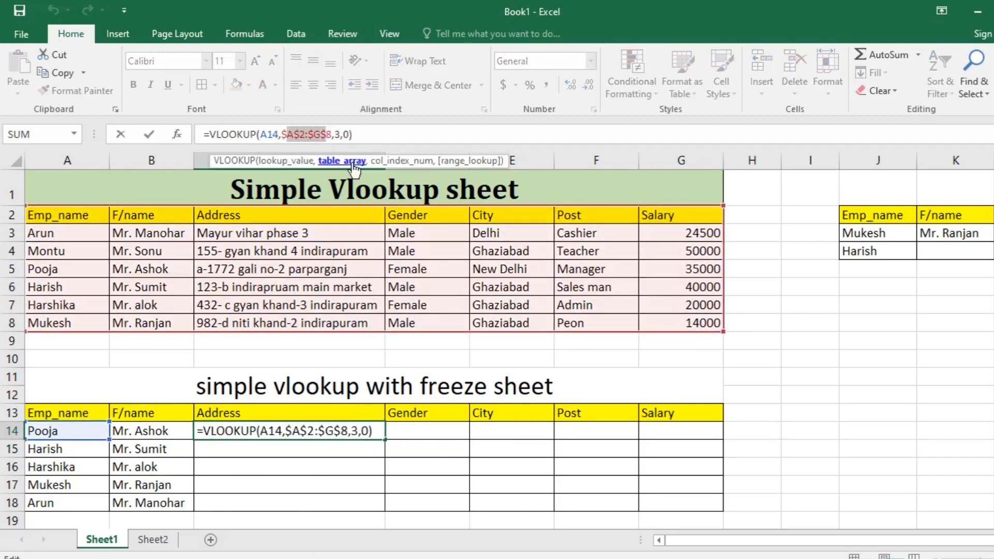
{"action": "key", "text": "Return"}
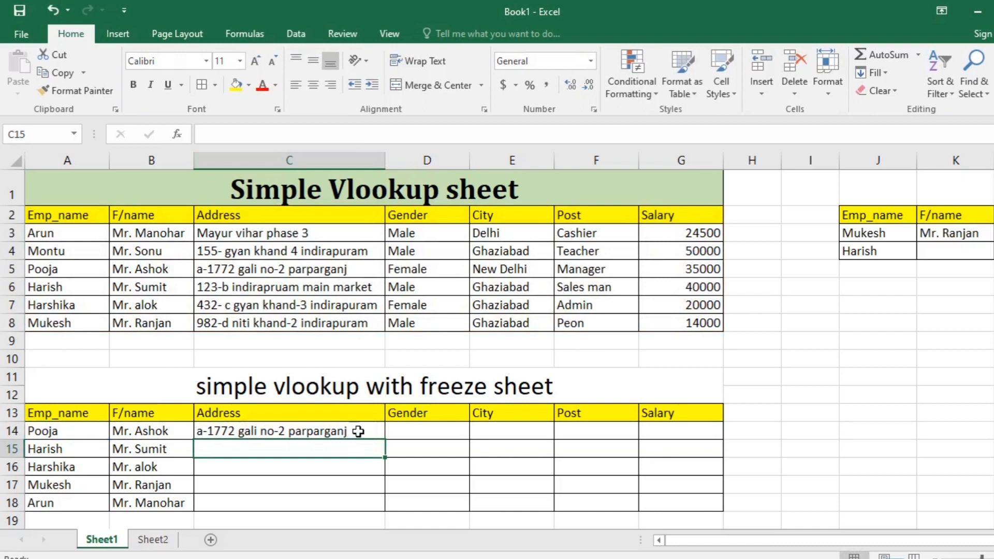
{"action": "left_click", "coordinate": [358, 431]}
{"action": "left_click_drag", "start_coordinate": [384, 439], "coordinate": [384, 508]}
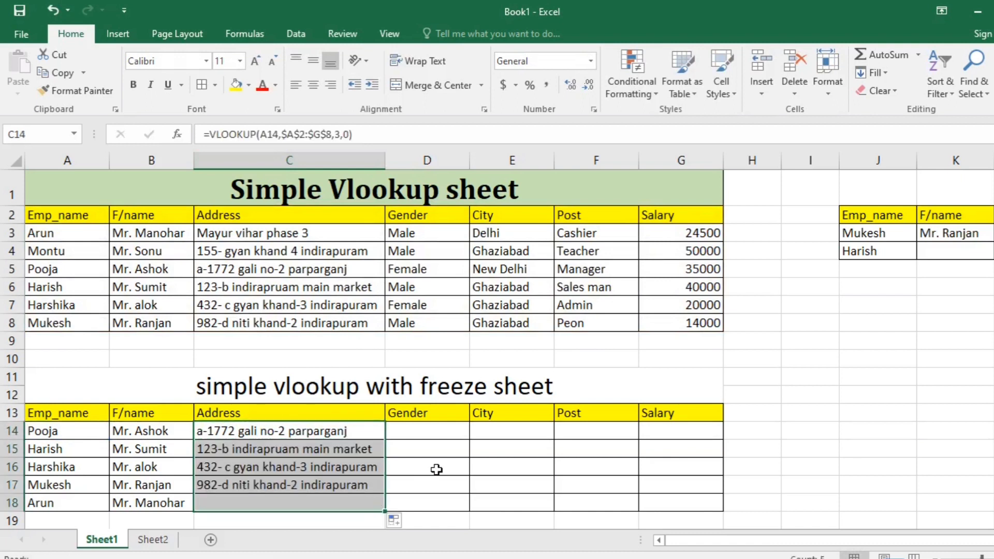
{"action": "left_click", "coordinate": [428, 431]}
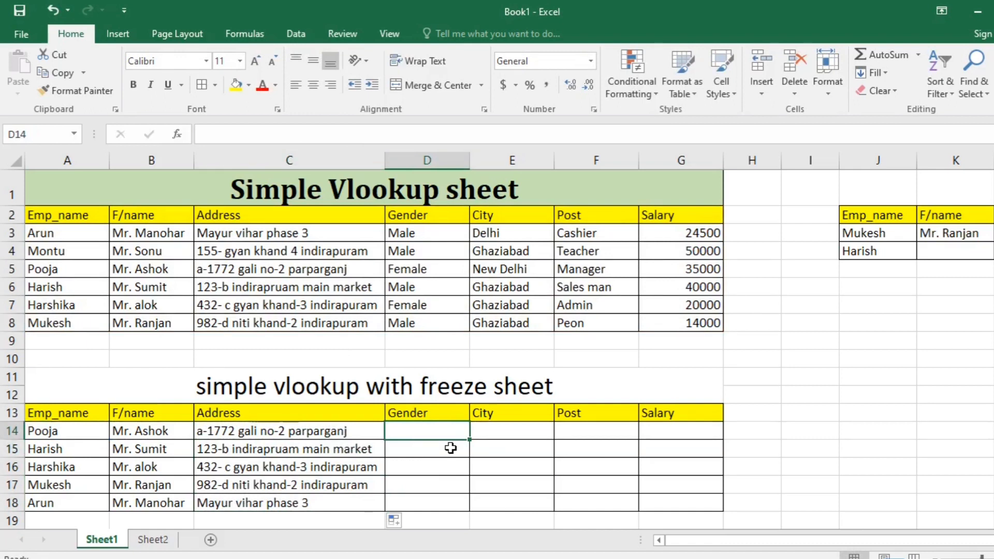
{"action": "left_click", "coordinate": [330, 389]}
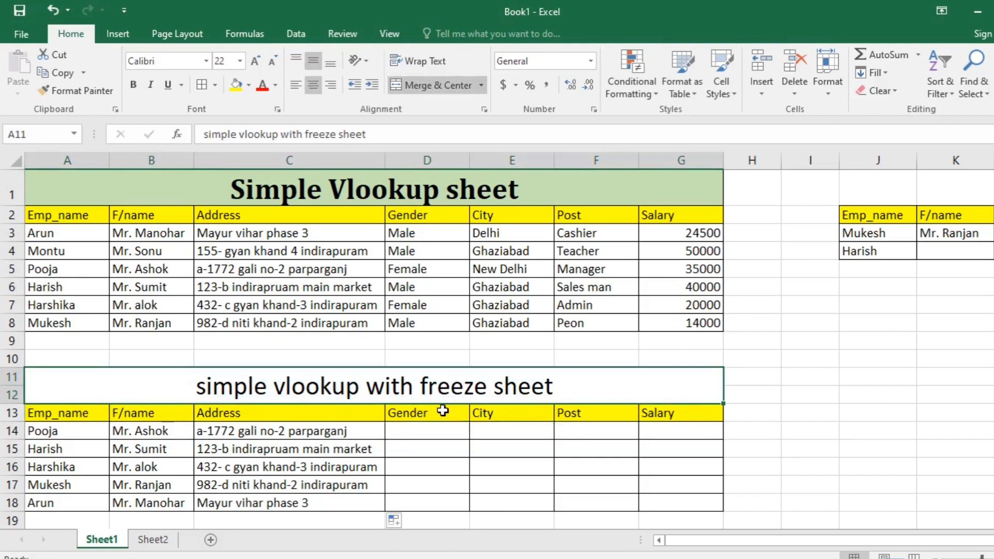